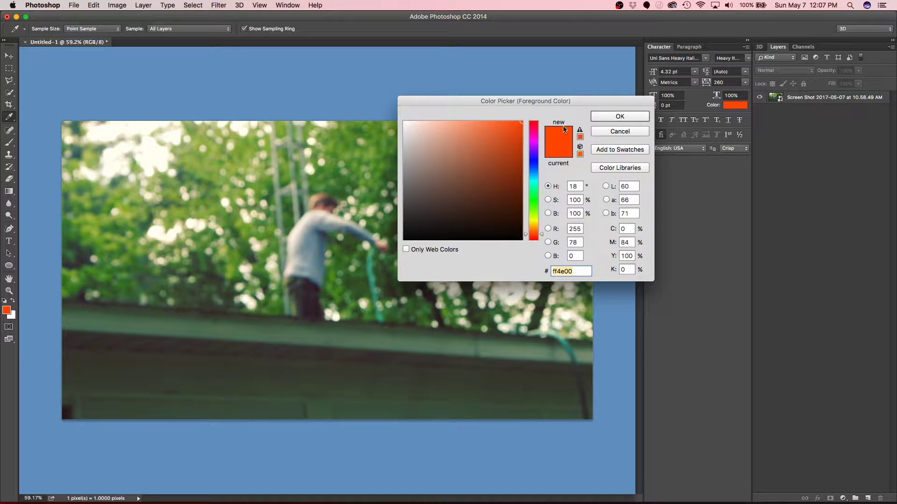
- Set the foreground color to orange ff4e00 and draw a large filled circle at the center of the photo
left_click(630, 116)
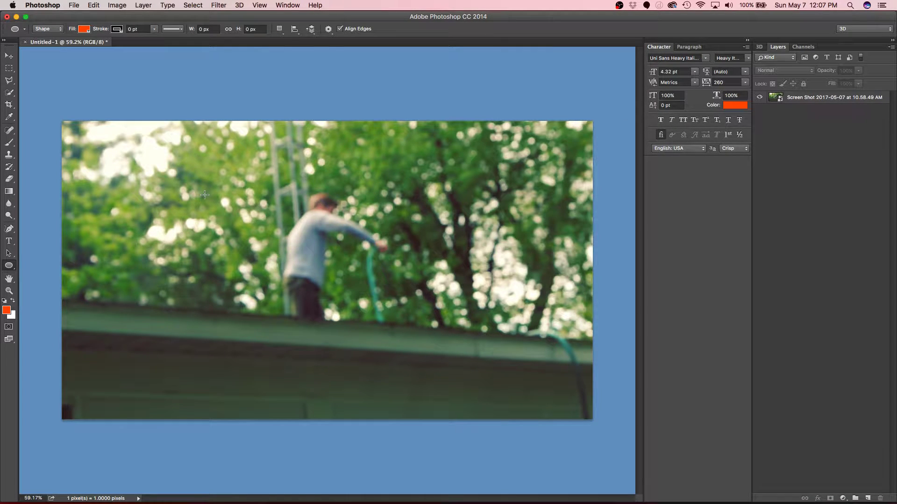
left_click_drag(206, 189, 519, 457)
key("v")
left_click_drag(305, 253, 312, 209)
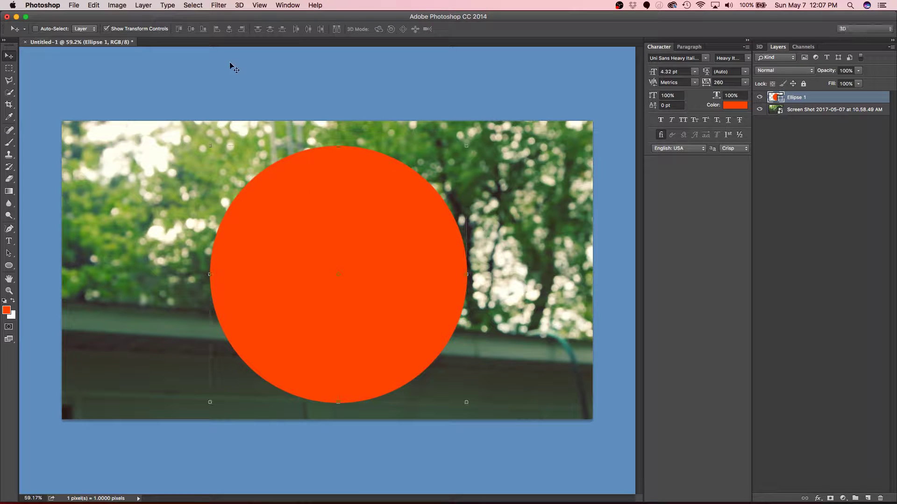
- Convert the circle to a smart object and apply Motion Blur with angle 0° and distance 165 pixels
left_click(217, 5)
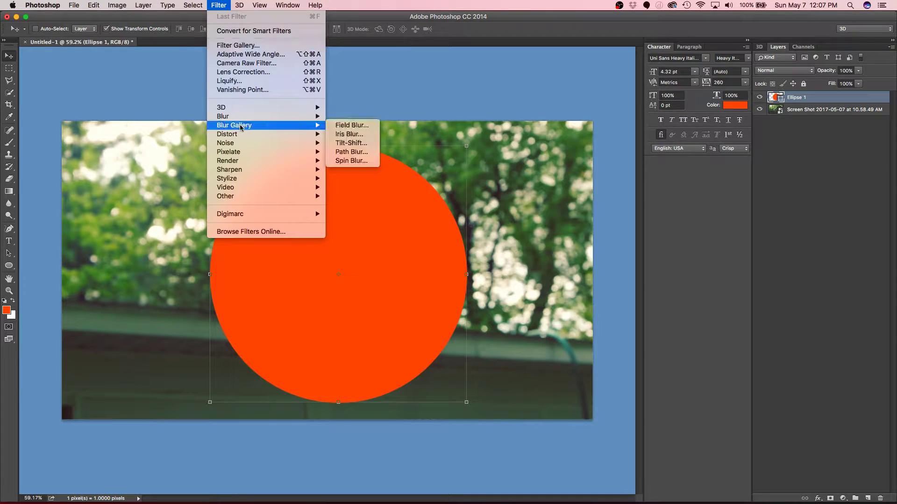
mouse_move(239, 118)
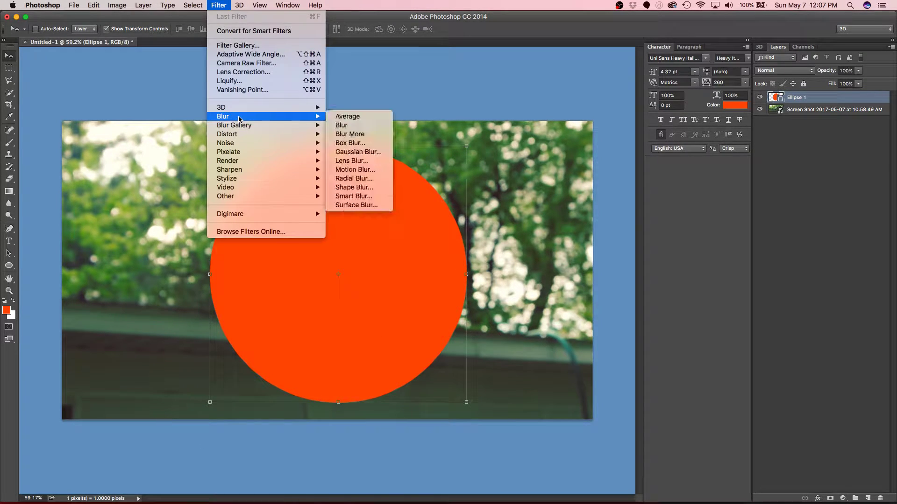
left_click(354, 171)
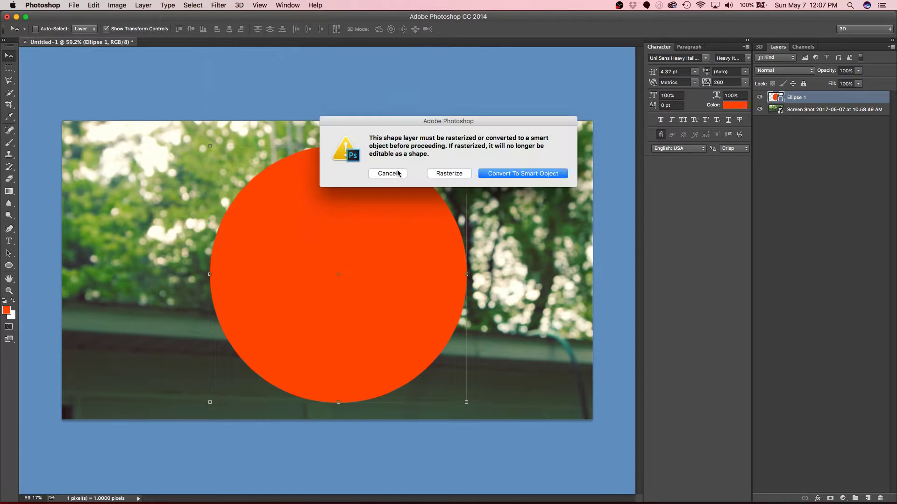
left_click(509, 175)
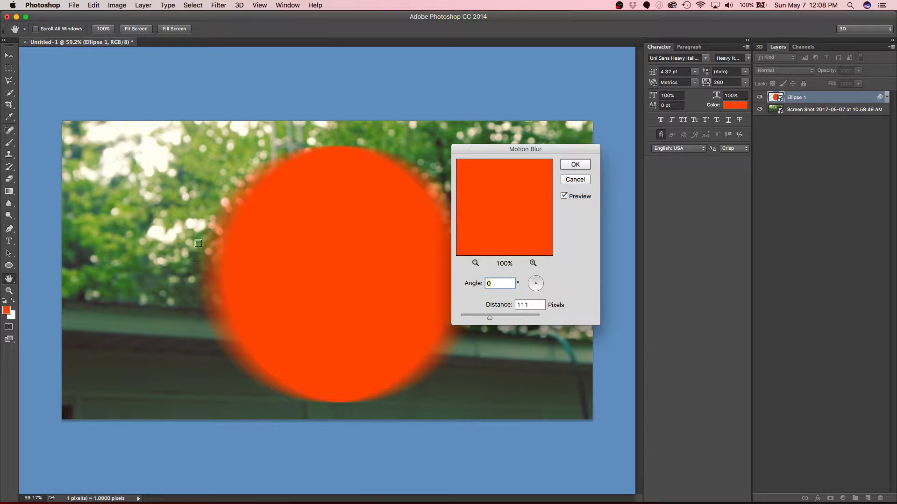
mouse_move(491, 315)
left_mouse_down()
mouse_move(504, 315)
mouse_move(459, 316)
mouse_move(524, 313)
mouse_move(498, 313)
left_mouse_up()
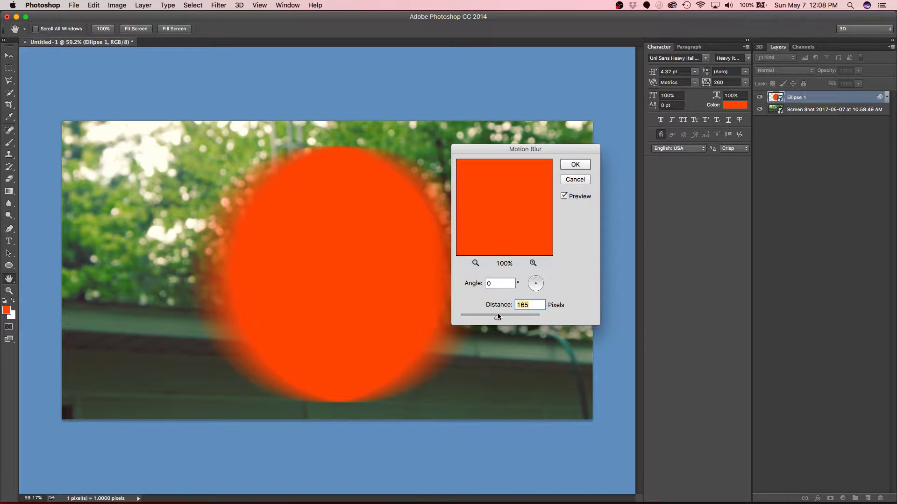
left_click(575, 165)
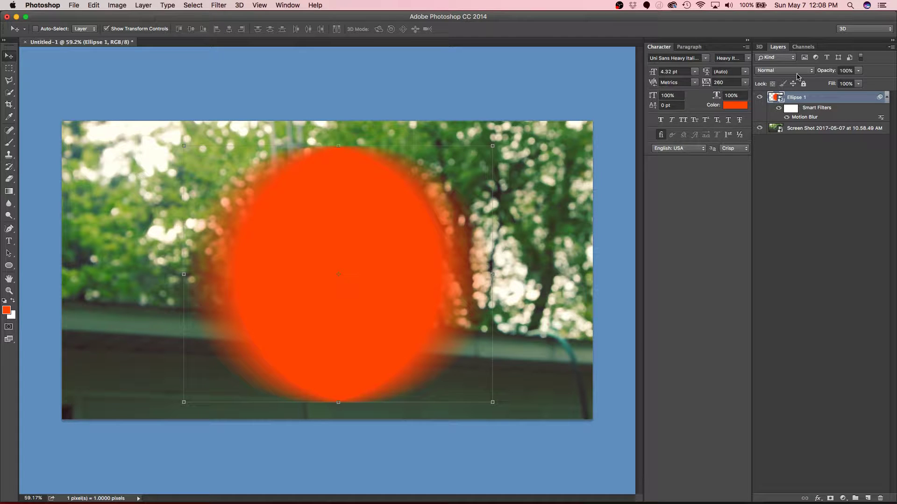
- Set the circle's blend mode to Soft Light and move it into the photo's upper-right corner
left_click(774, 71)
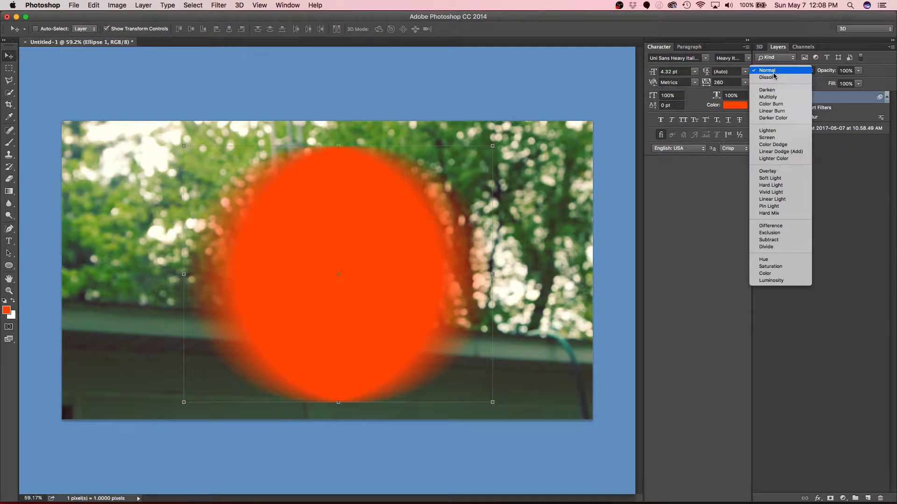
left_click(770, 178)
left_click_drag(402, 244, 590, 138)
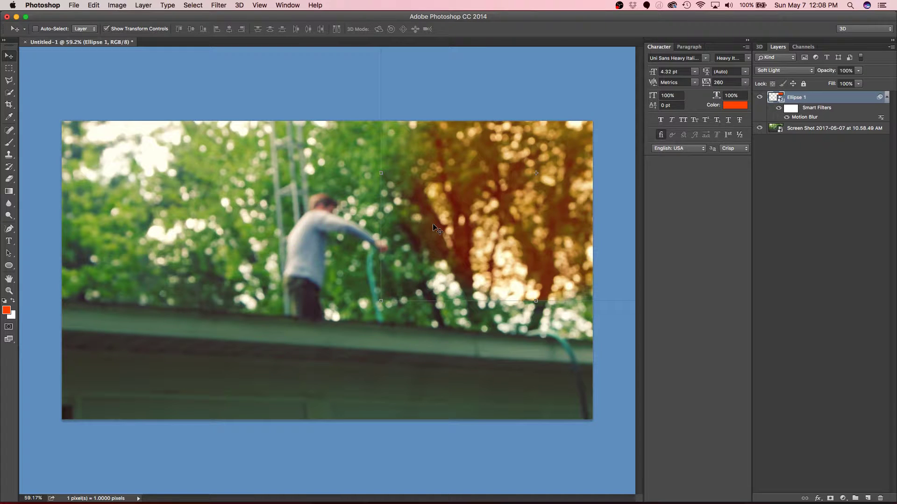
left_click_drag(433, 225, 461, 197)
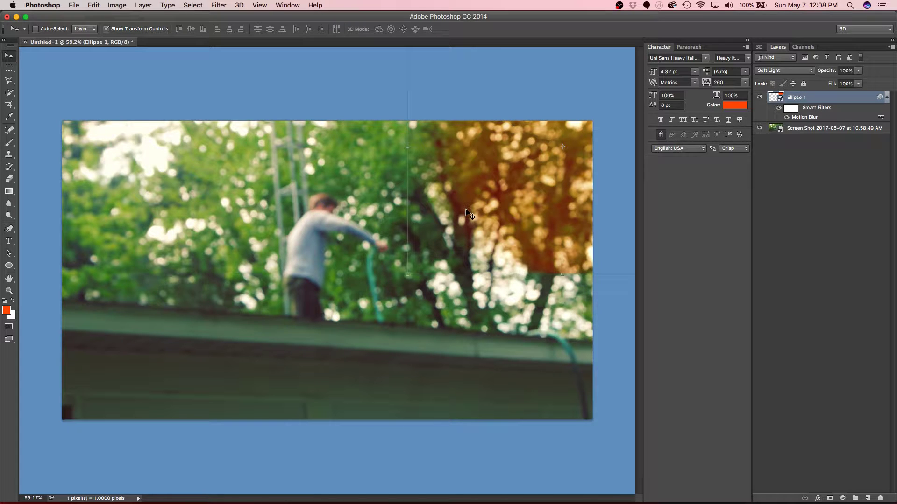
left_click_drag(469, 215, 285, 302)
key("super+z")
- Duplicate the circle layer and place the copy, scaled to about 38%, at the photo's left edge
left_click_drag(864, 99, 868, 499)
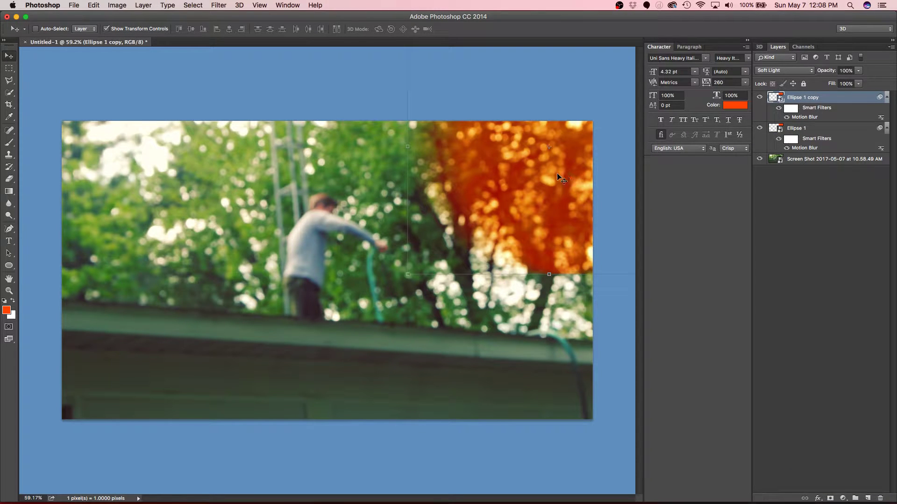
left_click_drag(560, 178, 203, 322)
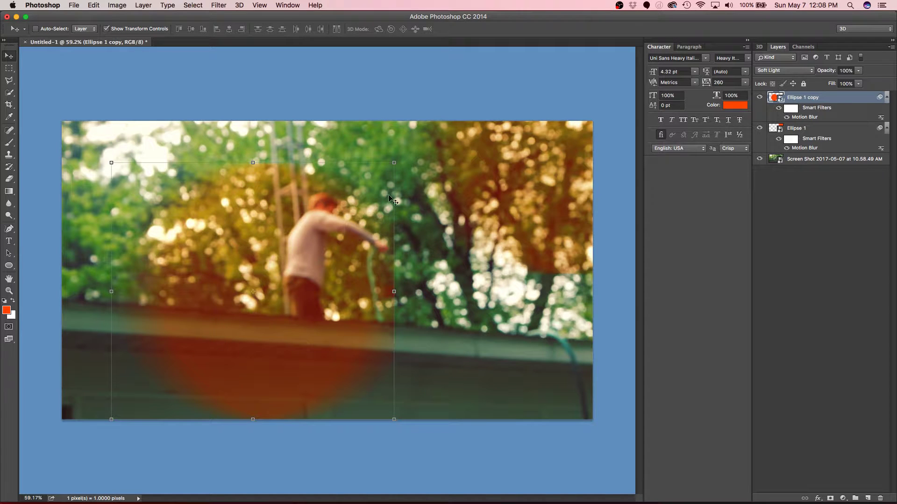
left_click(394, 162)
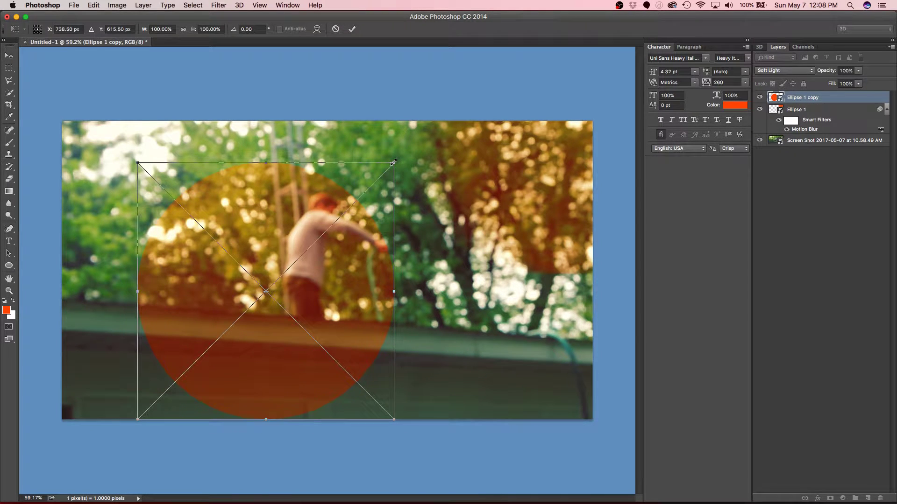
left_click_drag(393, 162, 244, 333)
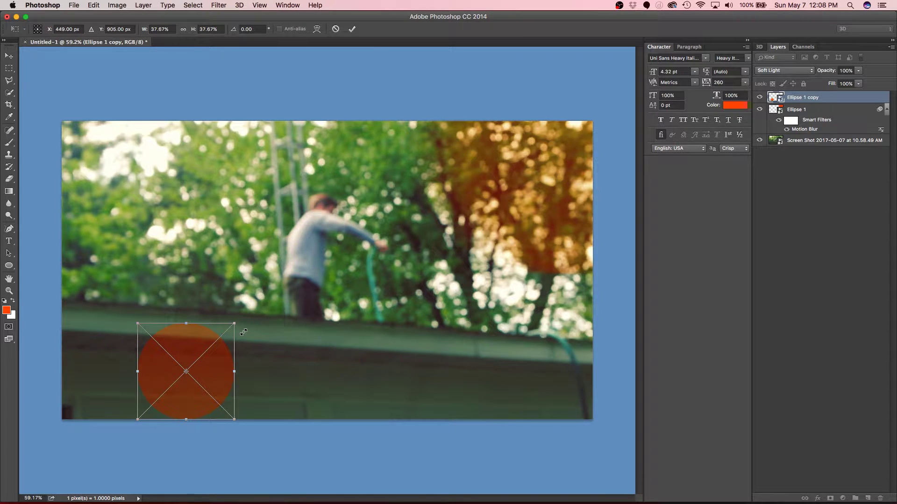
key("Return")
left_click_drag(309, 347, 204, 216)
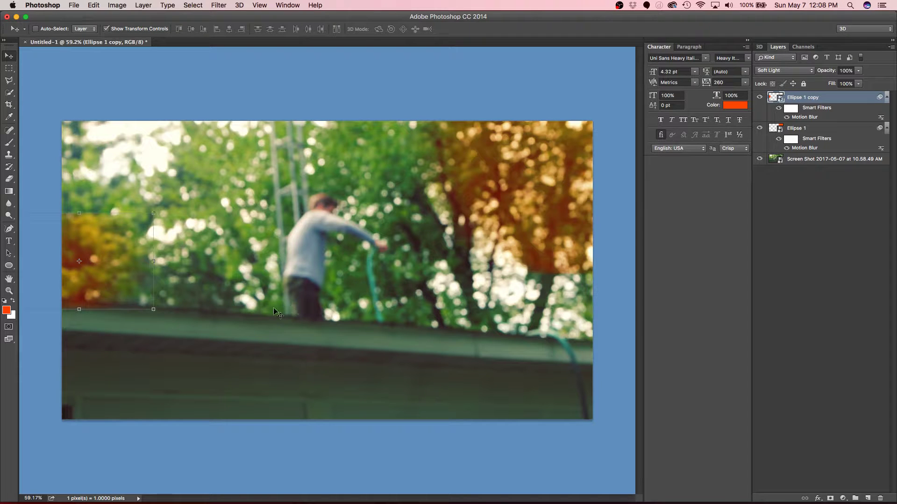
- Duplicate the small circle and place the copy, scaled to about 77%, at the photo's bottom edge left of center
left_click_drag(448, 286, 467, 271)
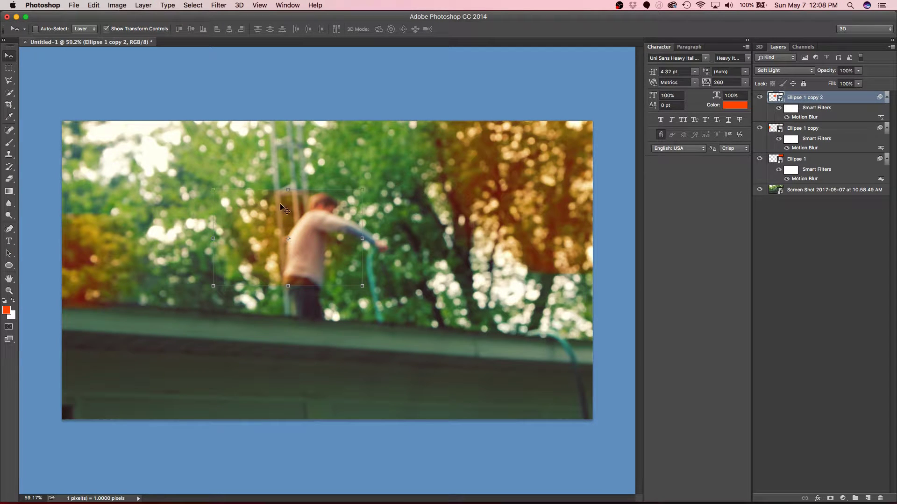
left_click(362, 189)
left_click_drag(338, 188, 484, 135)
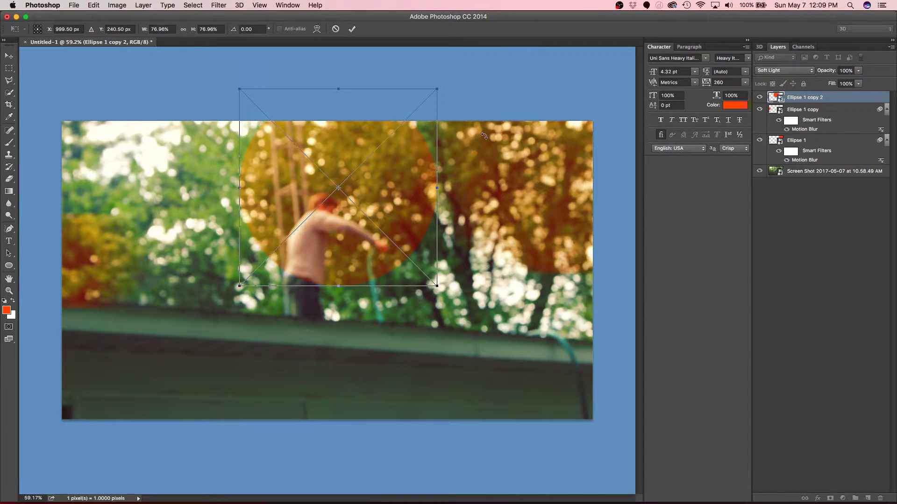
key("Return")
left_click_drag(410, 184, 264, 406)
left_click(807, 320)
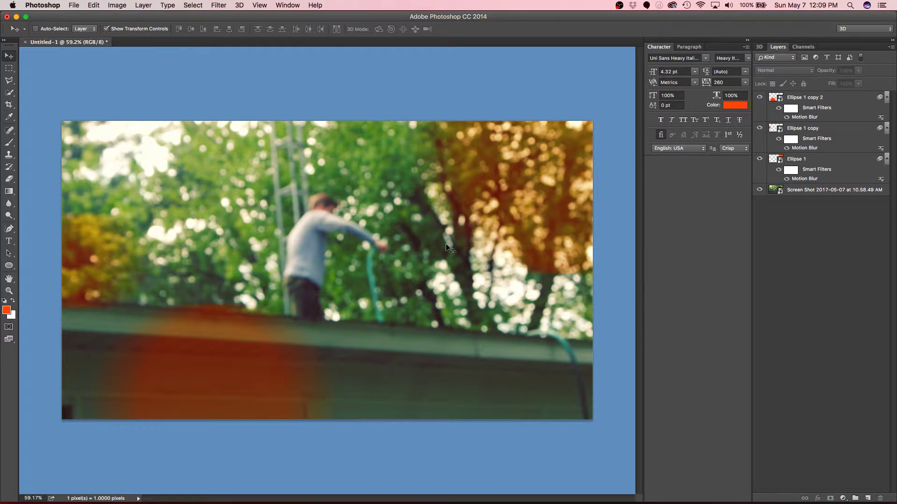
- Set the foreground color to black and add a gradient fill layer that darkens the photo from the bottom up
scroll(450, 249, "down", 2)
left_click(7, 311)
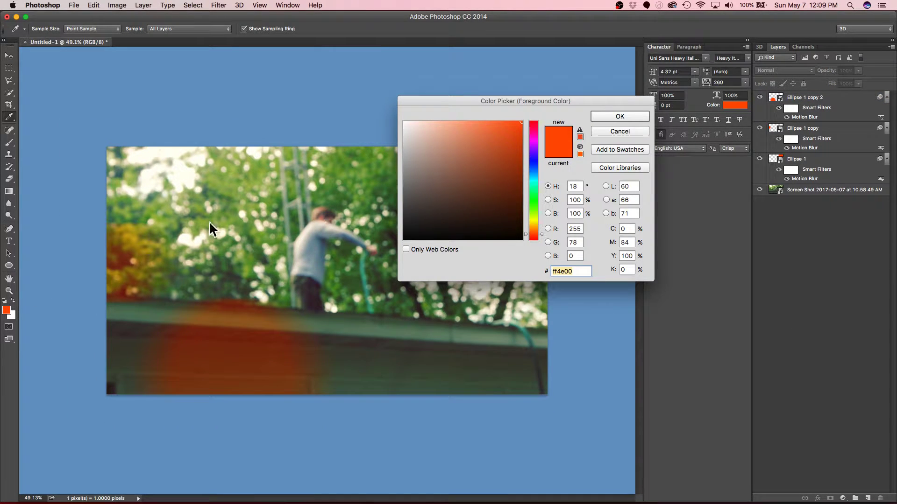
left_click(305, 345)
left_click(616, 116)
key("v")
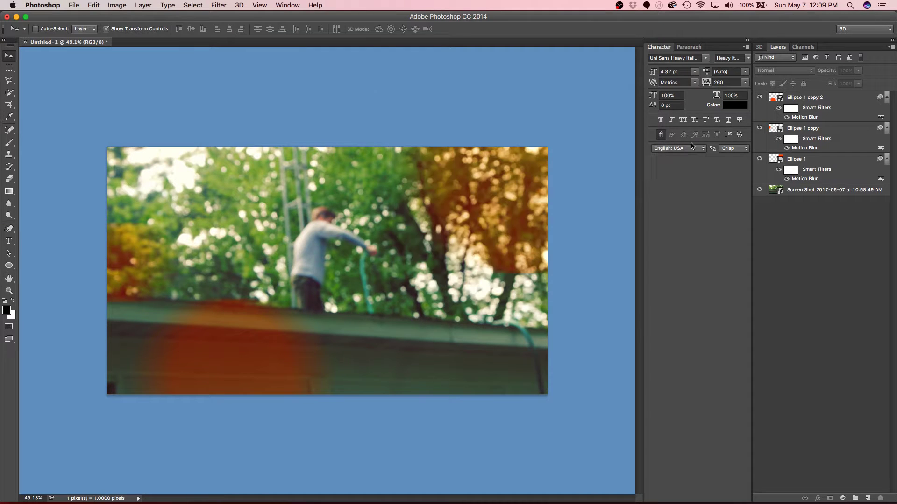
left_click(843, 498)
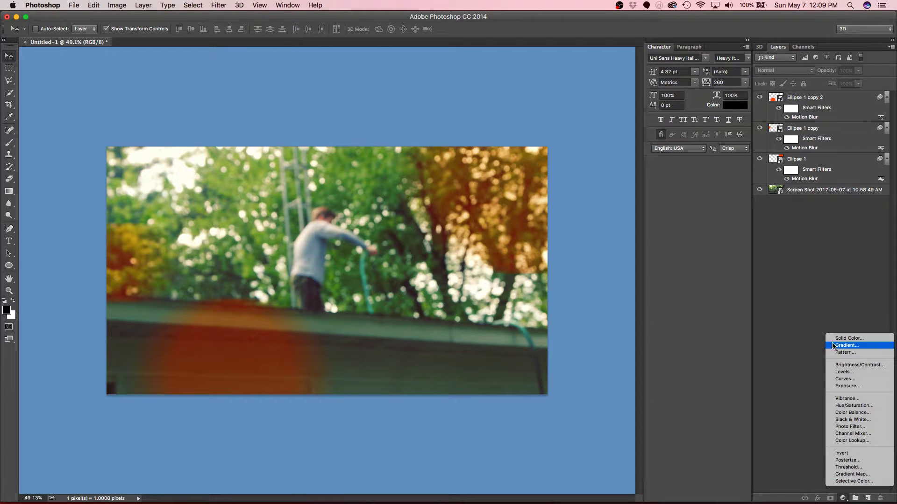
left_click(718, 312)
left_click(431, 99)
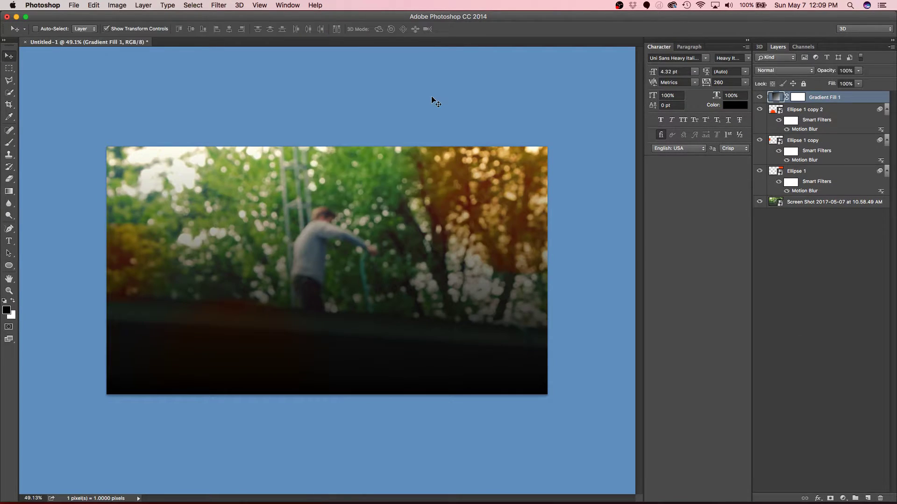
- Move the gradient fill layer directly above the screenshot layer and set its blend mode to Soft Light
left_click_drag(806, 99, 800, 193)
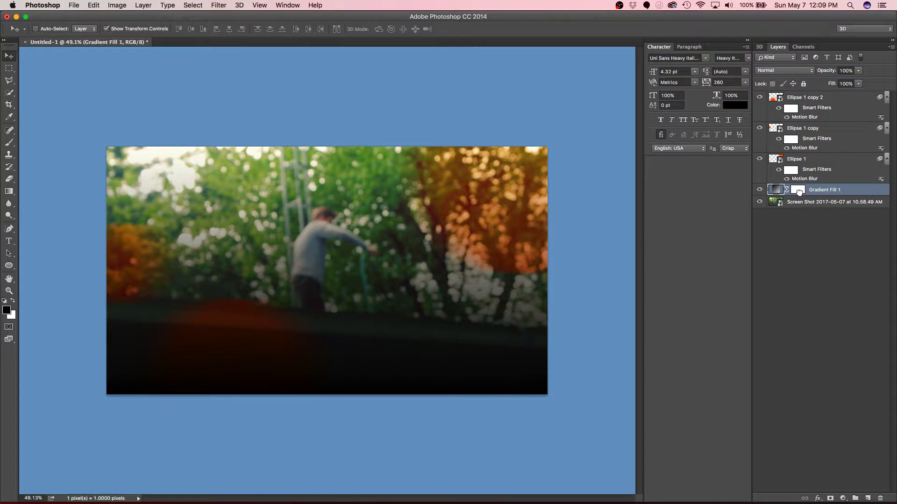
left_click(810, 72)
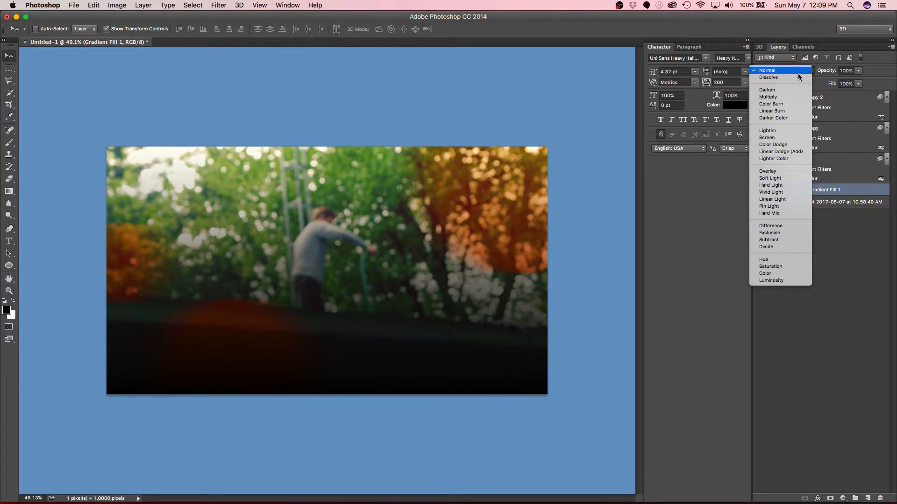
left_click(785, 178)
- Compare the photo with the gradient fill layer hidden and shown
scroll(450, 245, "down", 1)
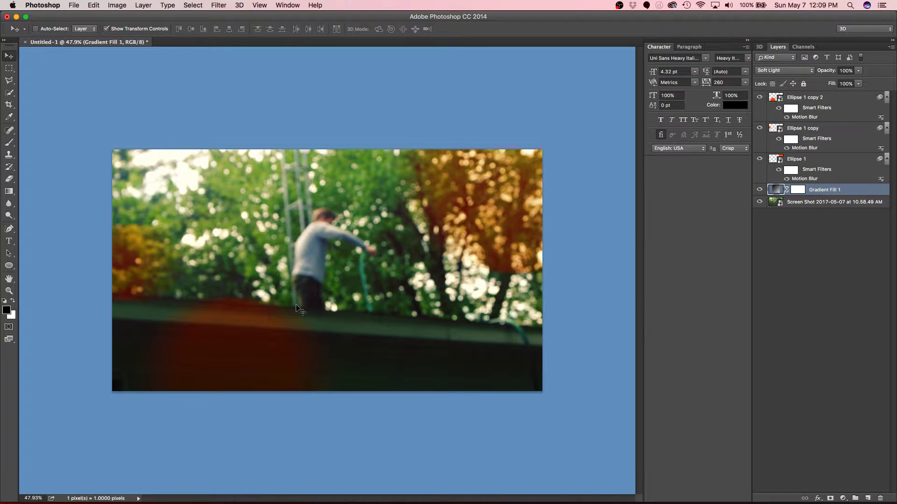
left_click(761, 190)
left_click(760, 189)
left_click(761, 189)
left_click(761, 189)
scroll(345, 313, "down", 3)
scroll(346, 312, "up", 5)
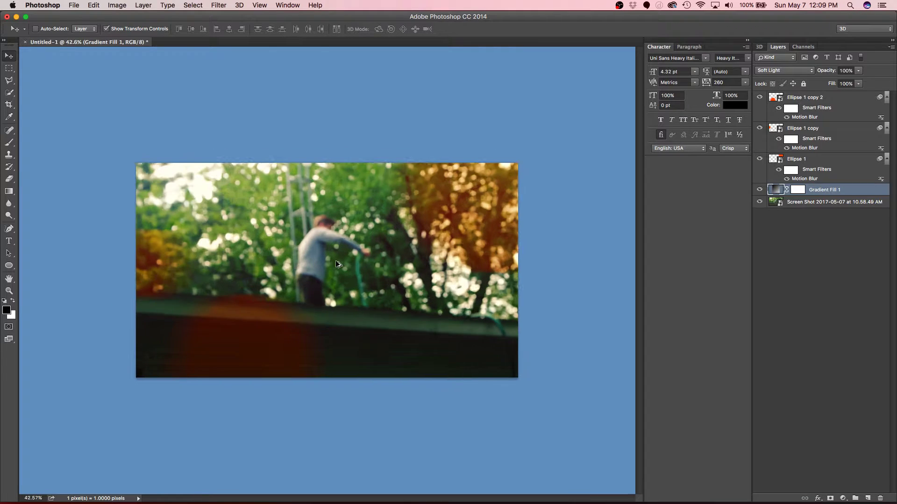
left_click(760, 190)
left_click(760, 190)
left_click(760, 190)
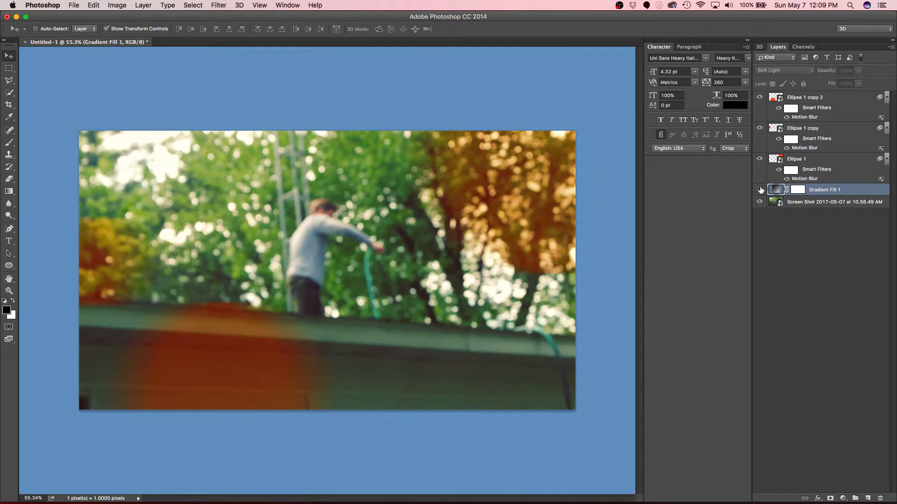
left_click(760, 189)
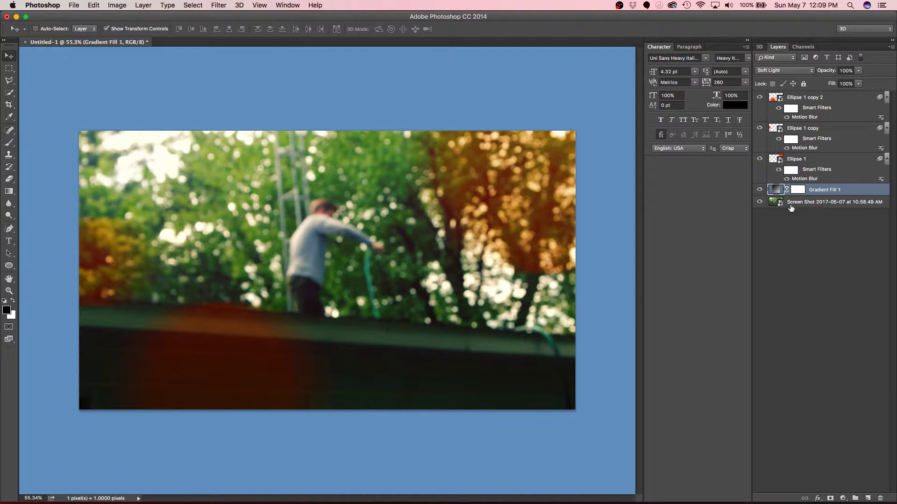
left_click(792, 243)
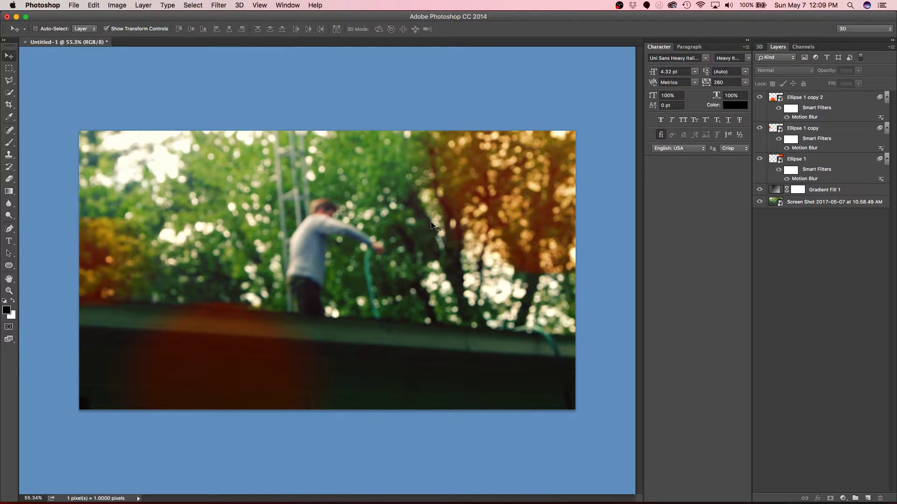
- Group the three ellipse layers
left_click(848, 160)
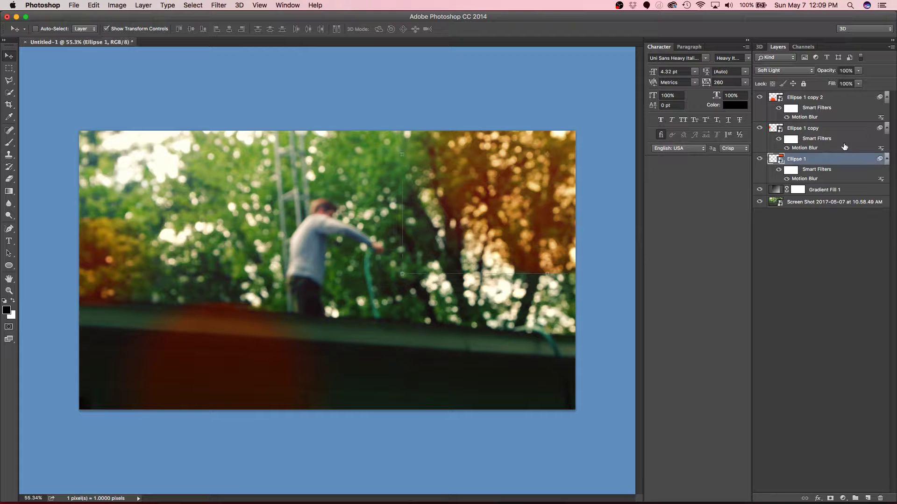
left_click(840, 100, "shift")
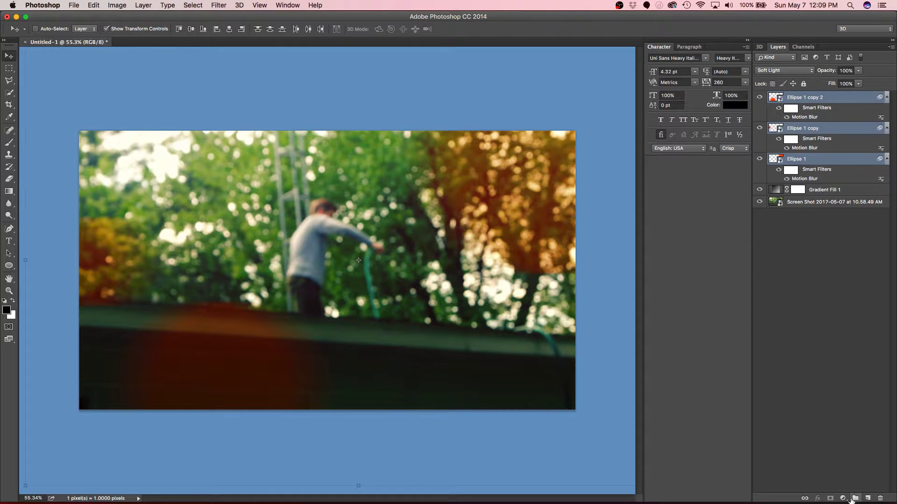
left_click(855, 498)
double_click(825, 97)
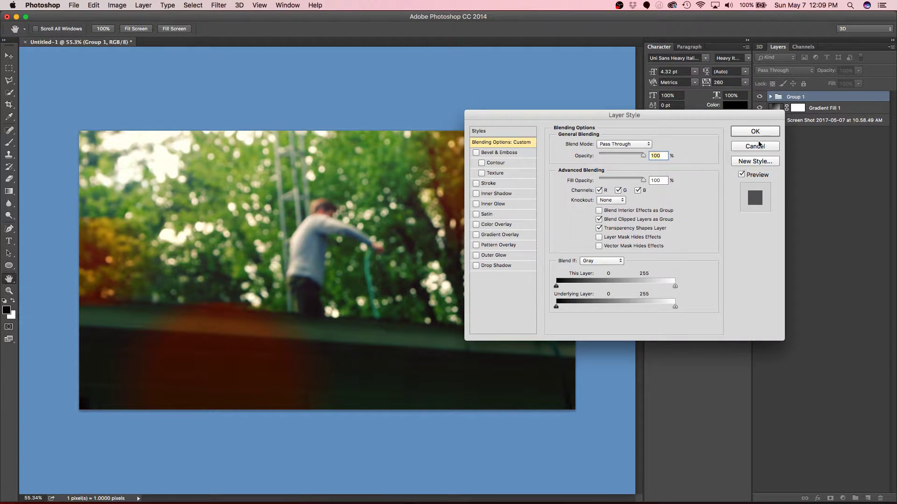
left_click_drag(643, 156, 626, 156)
left_click(754, 132)
key("v")
- Duplicate the group of ellipses twice to intensify the orange circles
left_click_drag(822, 96, 867, 498)
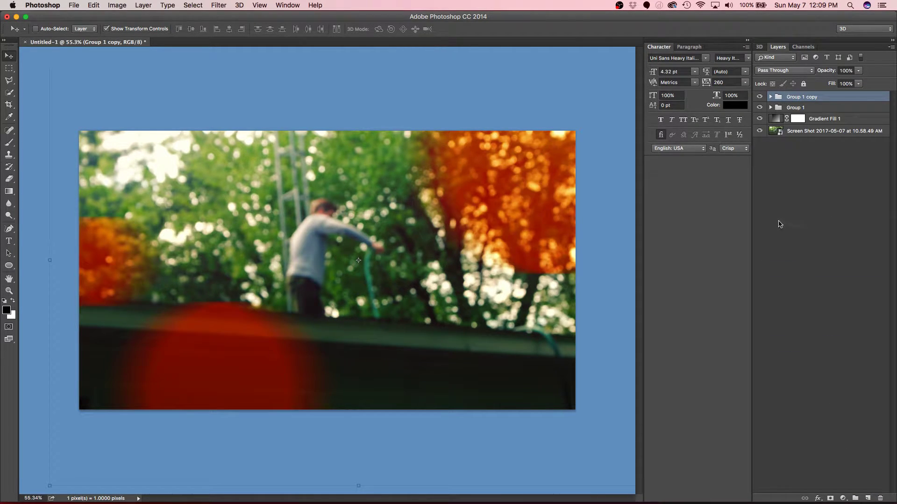
left_click_drag(828, 97, 869, 497)
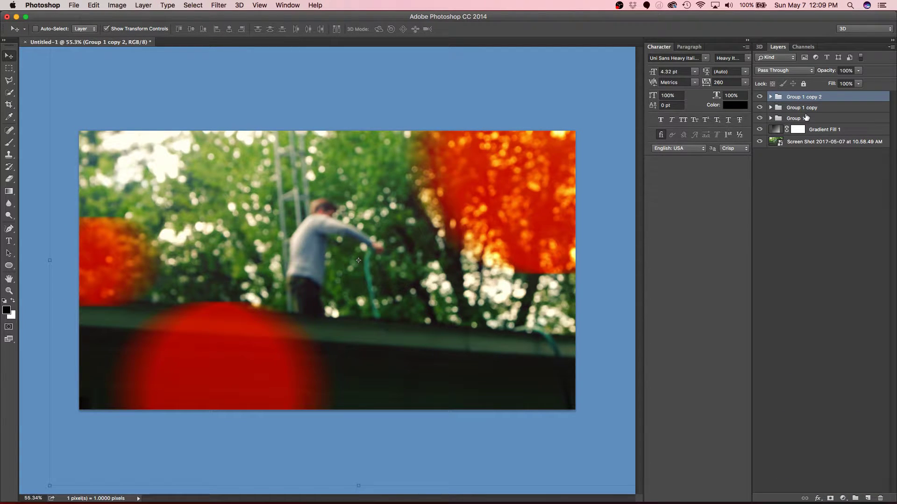
- Undo the last duplication of the ellipse group and set the Group 1 copy's opacity to about 63%
key("super+z")
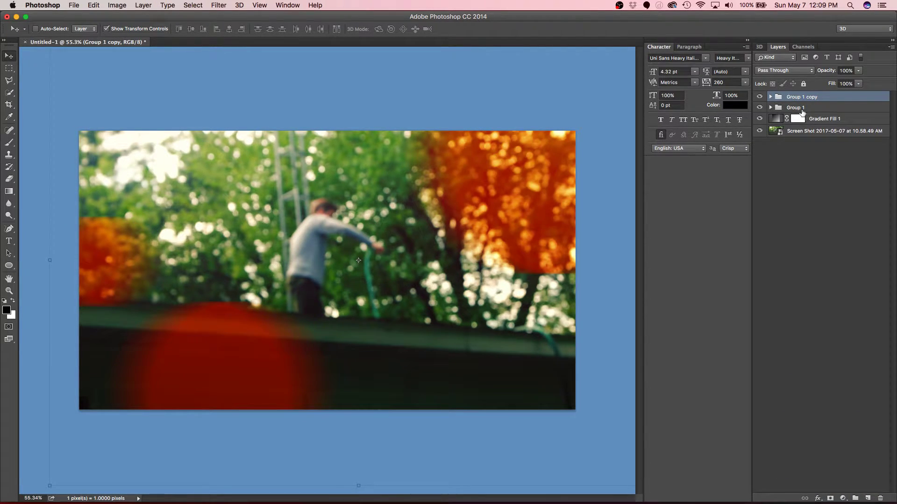
double_click(836, 102)
left_click(613, 155)
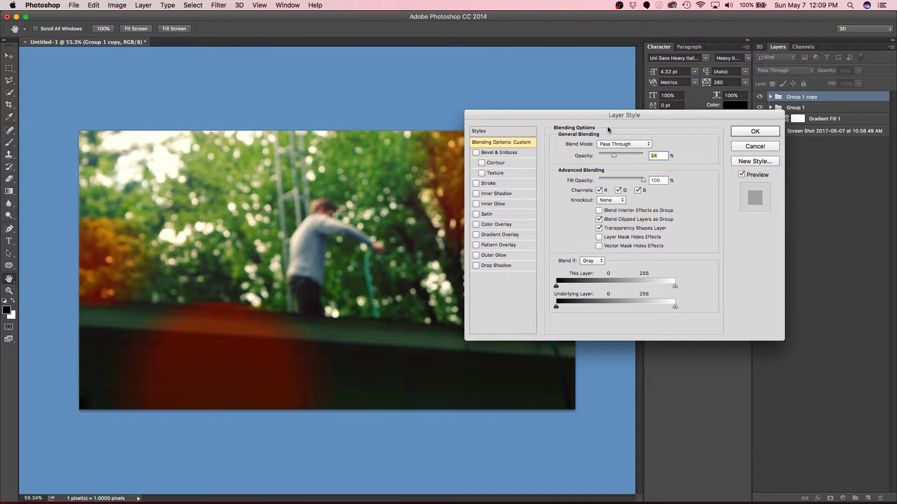
left_click_drag(607, 115, 716, 126)
left_click_drag(722, 166, 735, 169)
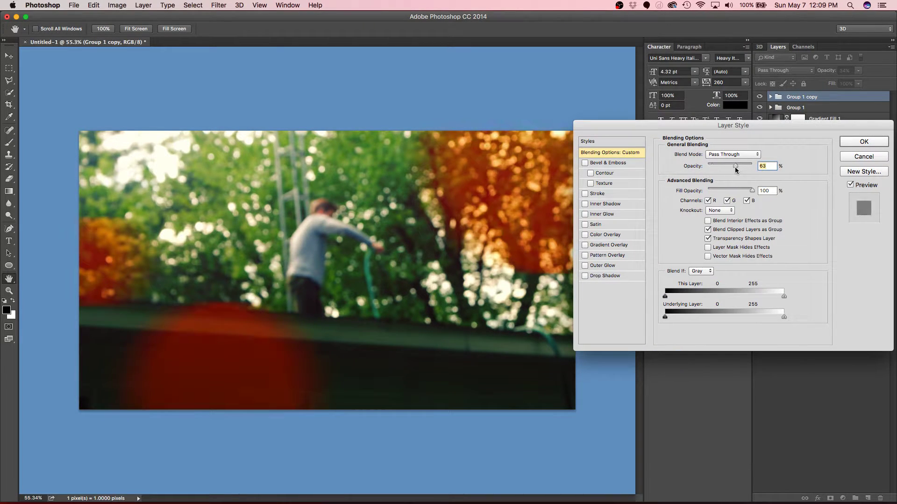
- Add a Color Overlay in blue #422cea at 48% opacity to the Group 1 copy
left_click(615, 234)
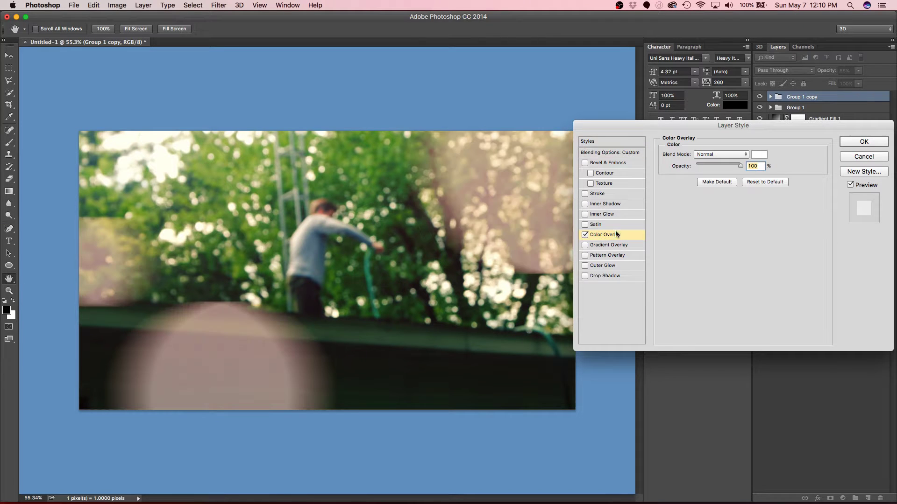
left_click(759, 154)
left_click(521, 125)
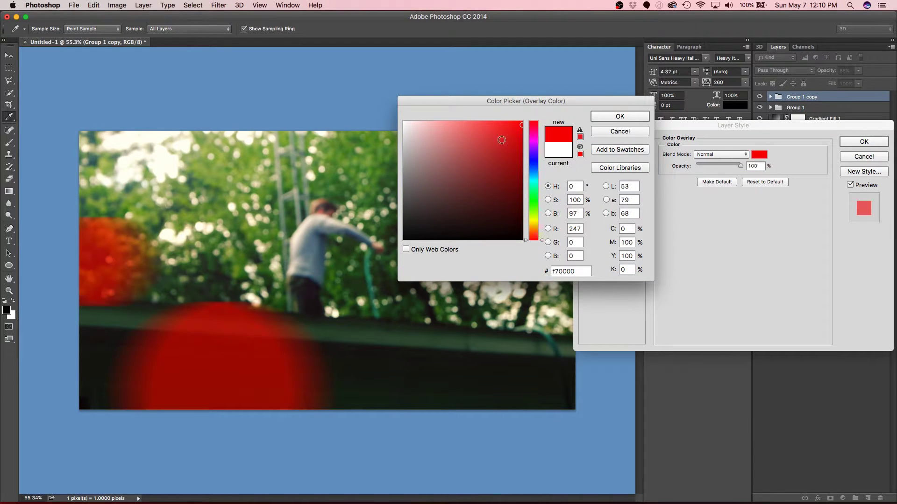
left_click_drag(463, 162, 523, 218)
left_click_drag(534, 186, 531, 161)
left_click(488, 139)
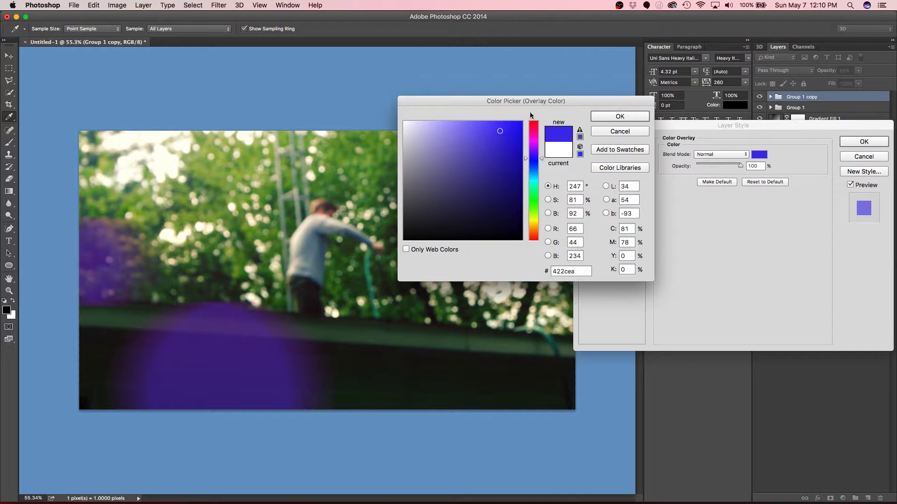
left_click(612, 117)
left_click_drag(715, 162, 711, 168)
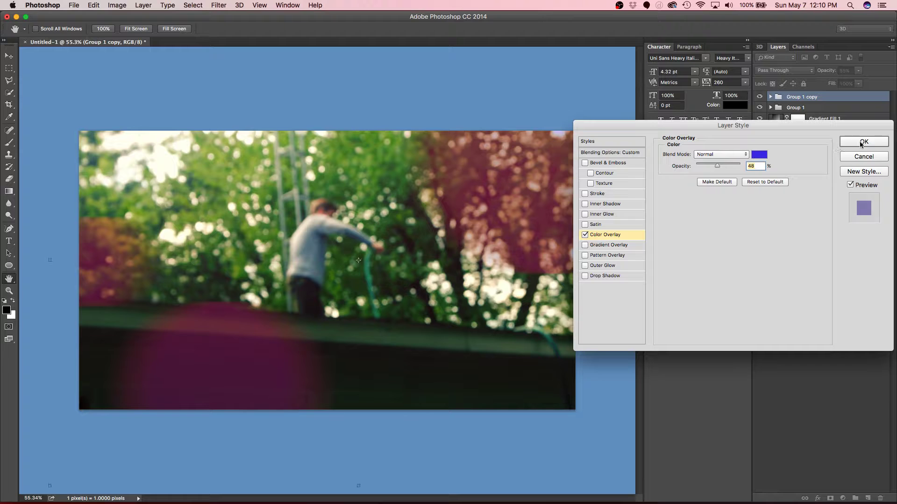
left_click(862, 143)
- Hide the Group 1 copy and Group 1 ellipse groups
left_click(759, 98)
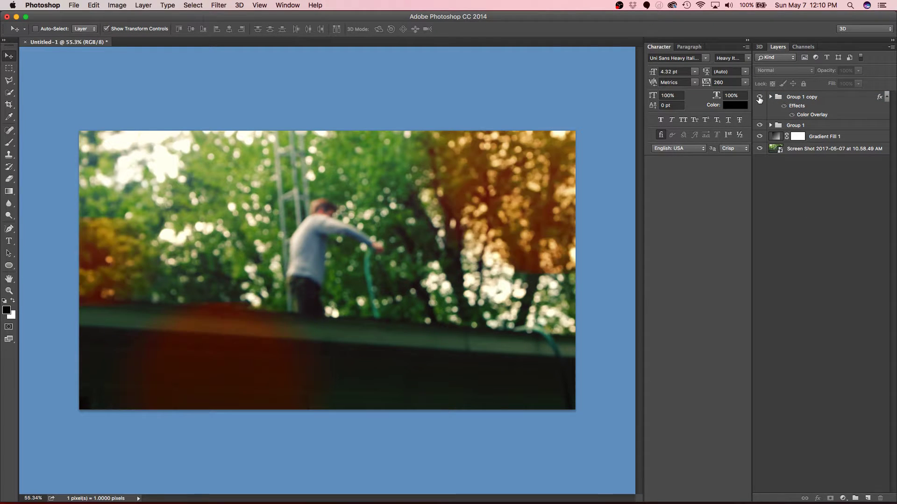
left_click(759, 98)
left_click(760, 98)
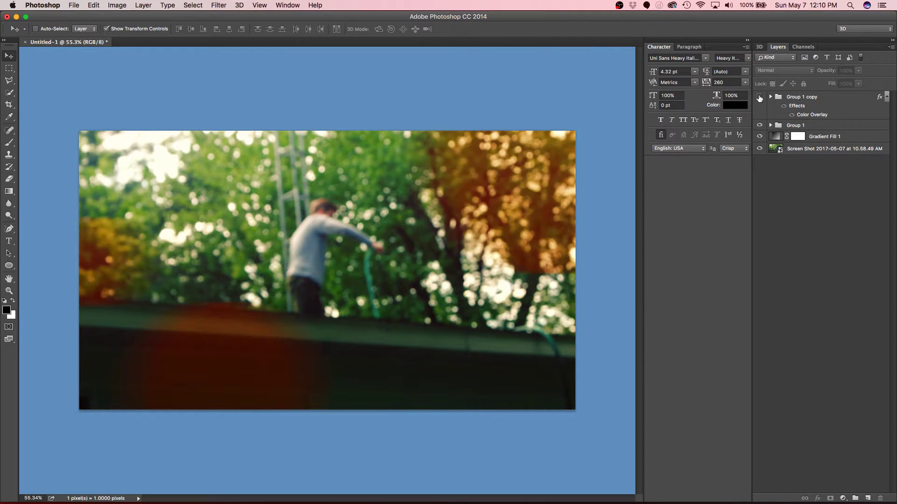
left_click(760, 126)
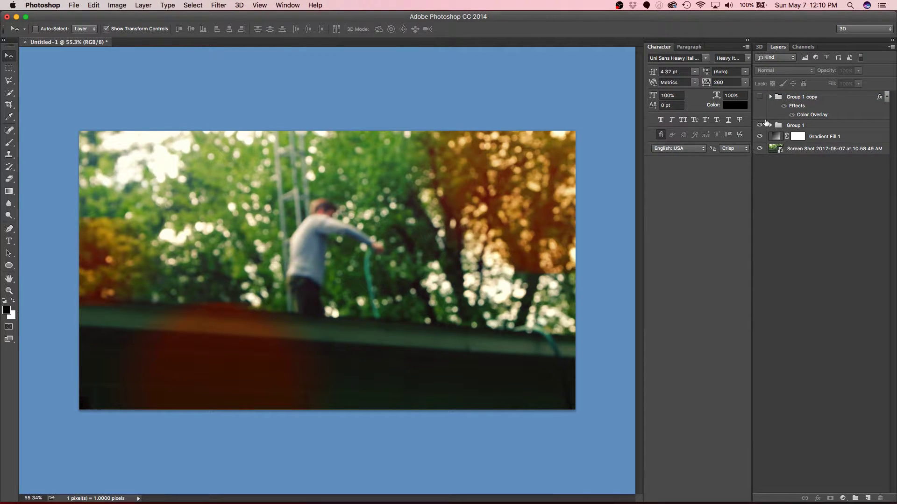
- Set the foreground colour to a saturated blue and draw a wide, flat ellipse across the middle of the photo
left_click(9, 265)
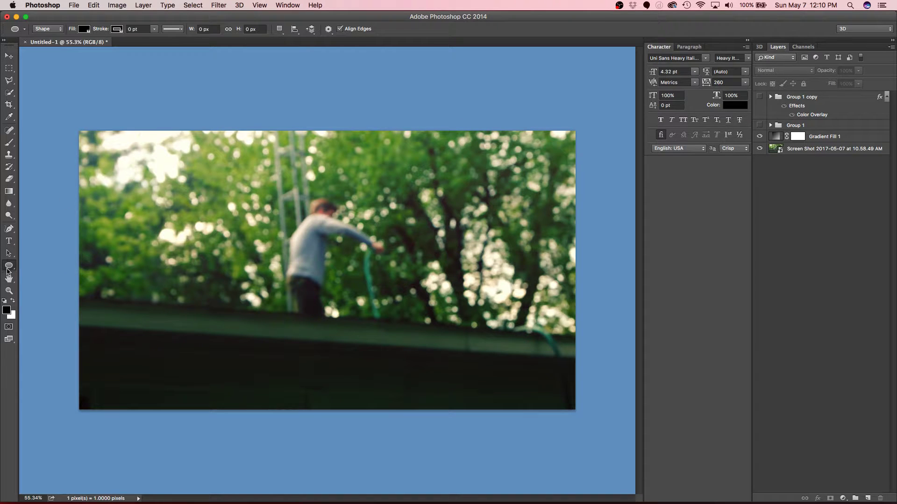
left_click(6, 311)
left_click(533, 157)
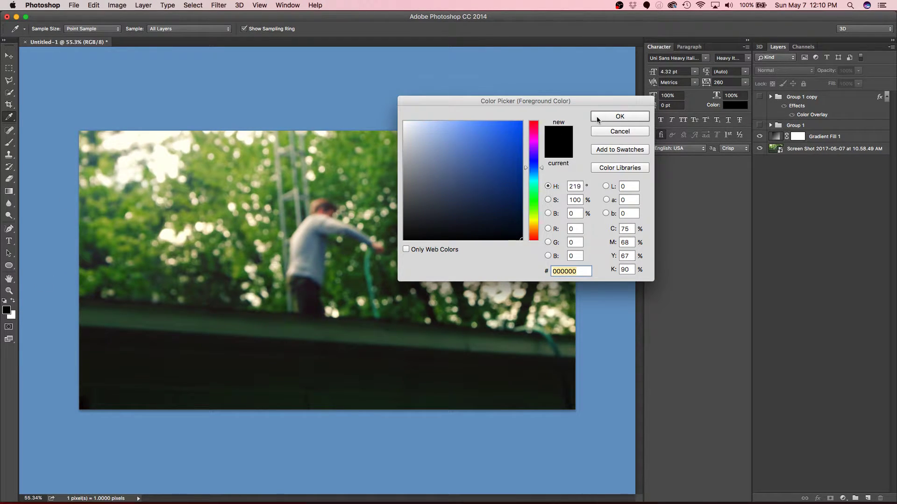
left_click(598, 117)
left_click(6, 310)
left_click(532, 159)
left_click(520, 152)
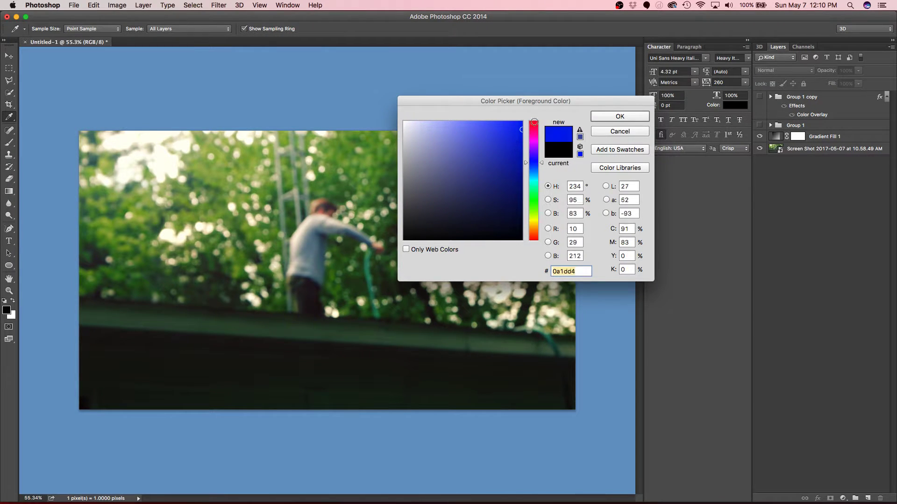
left_click(620, 116)
mouse_move(165, 238)
left_mouse_down()
mouse_move(479, 235)
mouse_move(533, 287)
left_mouse_up()
left_click(9, 56)
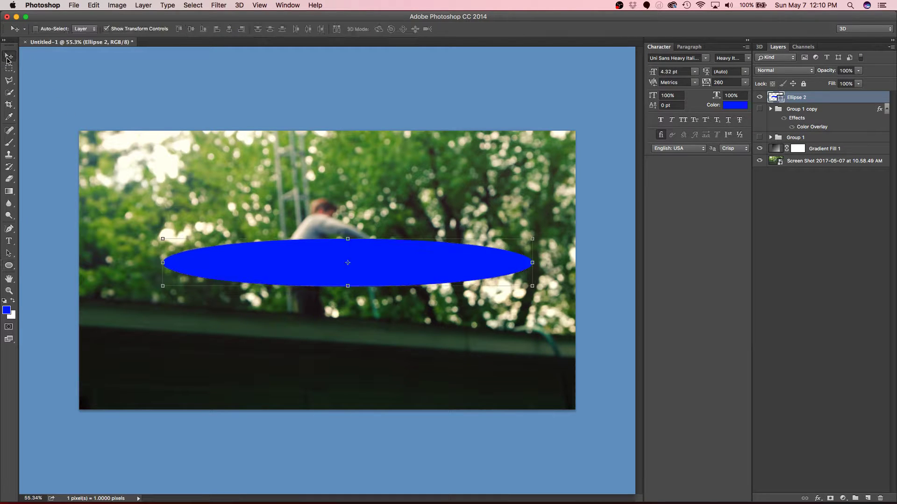
- Convert the blue ellipse to a smart object and apply a Motion Blur with angle 0° and distance 688 pixels
left_click(212, 4)
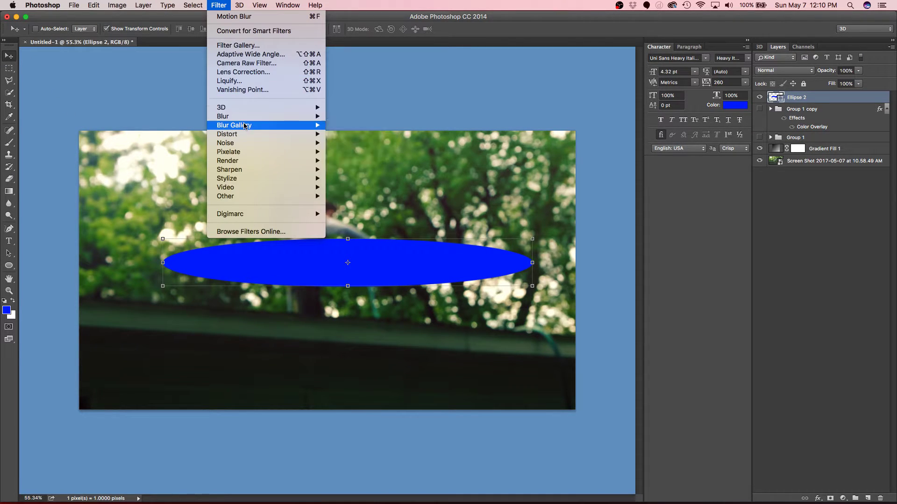
mouse_move(304, 126)
left_click(351, 170)
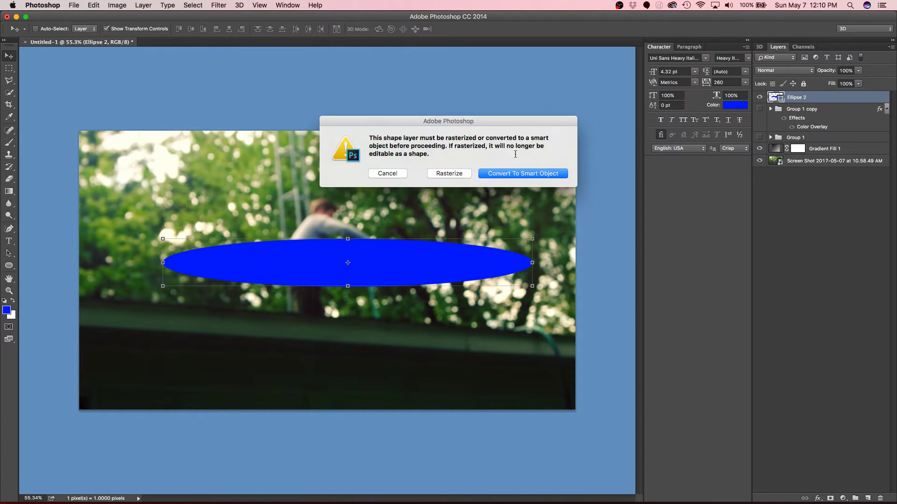
left_click(516, 172)
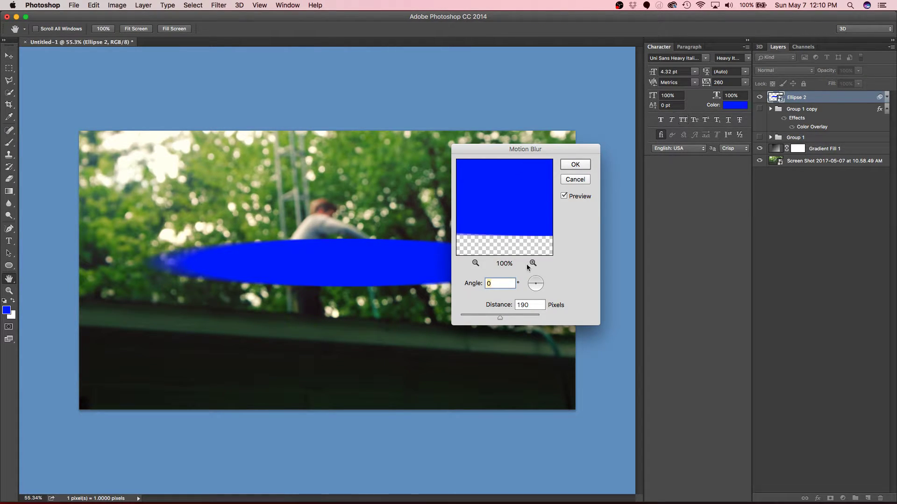
left_click_drag(506, 316, 520, 316)
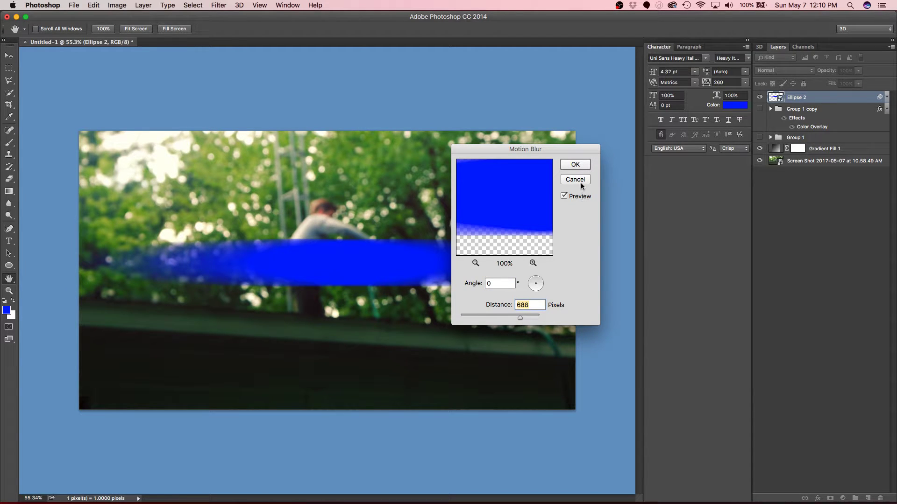
left_click(575, 164)
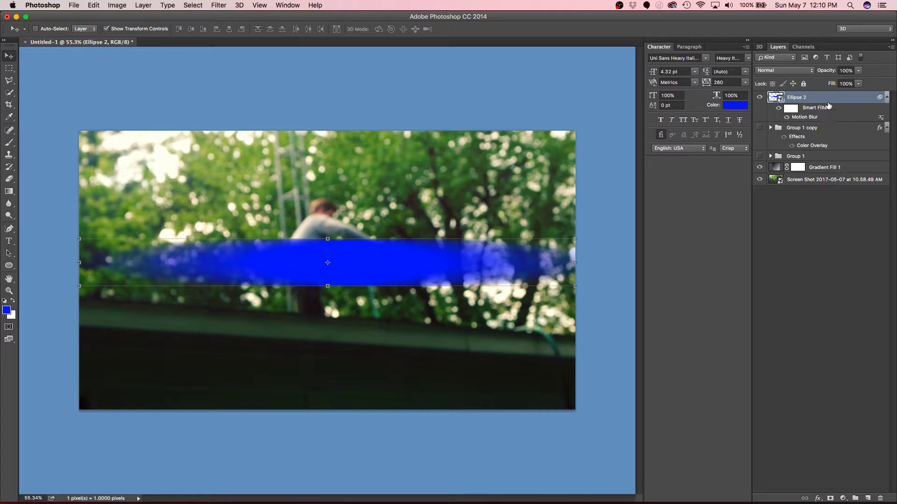
- Set the blurred blue ellipse's blend mode to Soft Light and move it up over the man's head
left_click(783, 71)
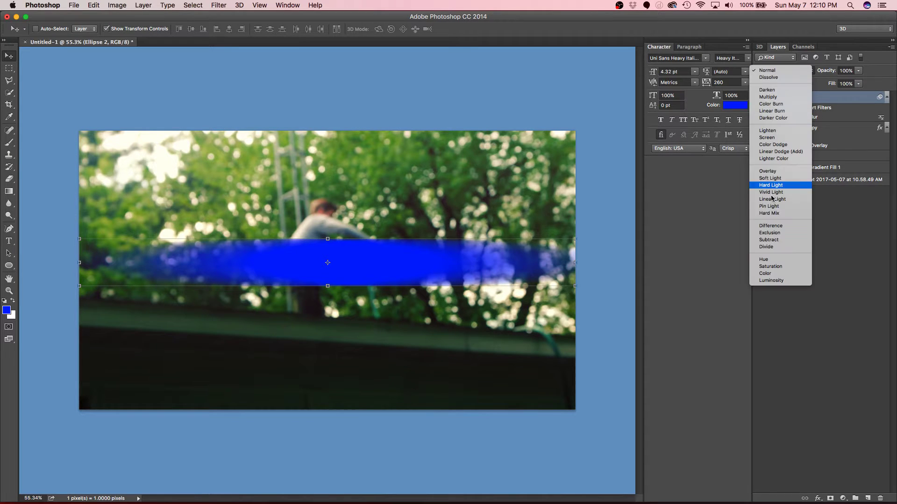
left_click(781, 185)
left_click_drag(455, 251, 395, 210)
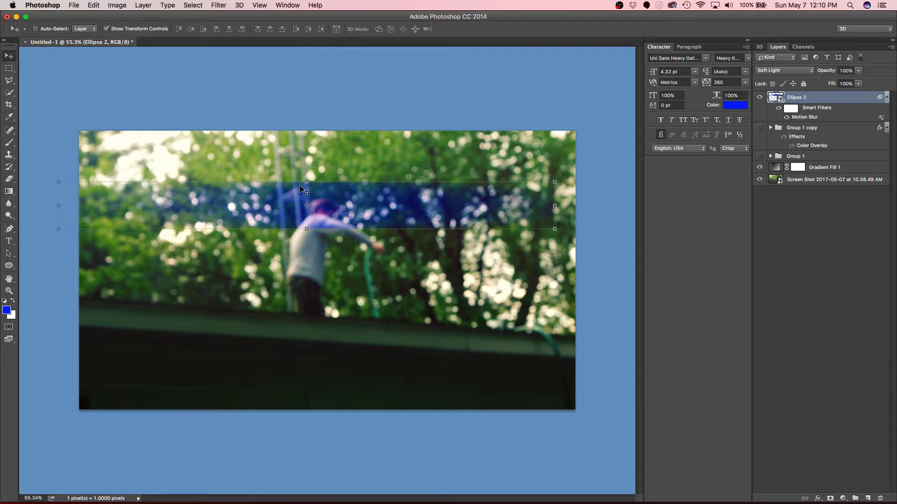
left_click_drag(333, 207, 330, 196)
- Stretch the blue ellipse to about 336% of its height, tilt it counterclockwise and place it over the photo's upper-left corner
left_click_drag(313, 176, 313, 73)
key("Return")
left_click_drag(385, 302, 368, 281)
left_click_drag(348, 248, 259, 140)
left_click_drag(464, 237, 515, 189)
key("Return")
left_click_drag(296, 182, 268, 163)
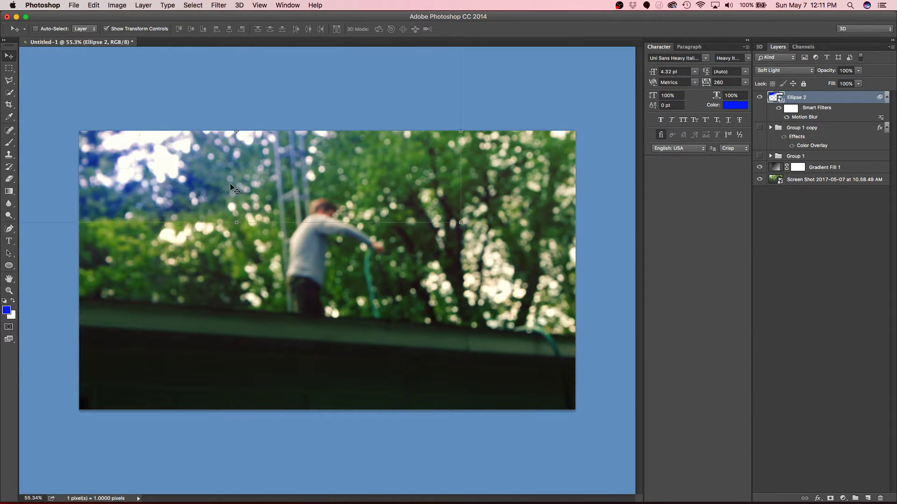
- Duplicate the blurred blue ellipse and place the copy over the upper-right part of the photo
left_click_drag(231, 187, 548, 104)
left_click_drag(326, 223, 335, 225)
key("Return")
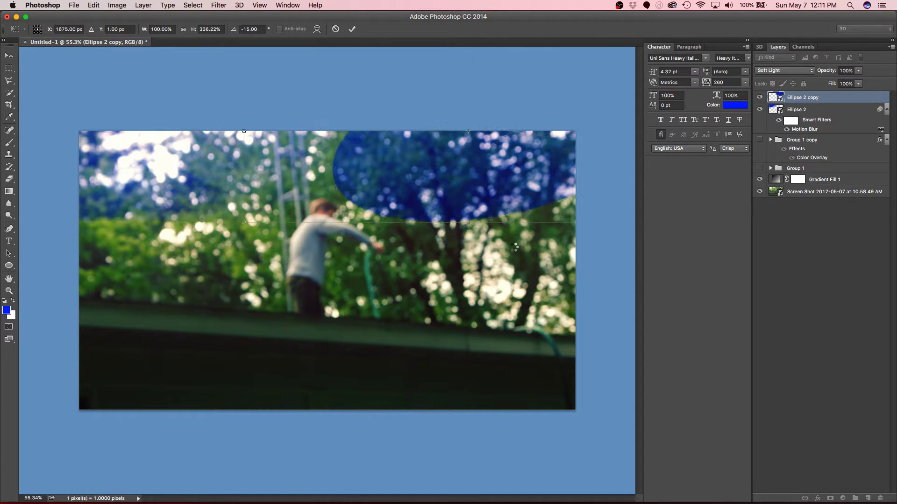
left_click(778, 264)
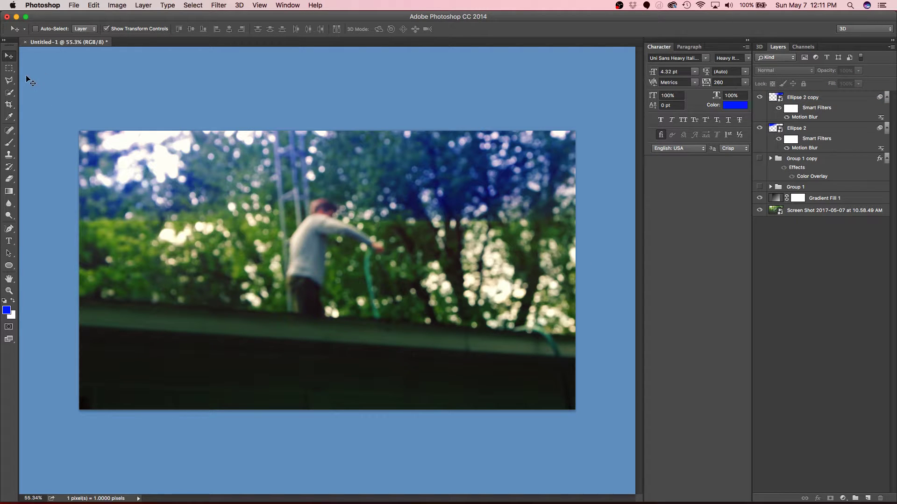
- Rotate the Ellipse 2 copy to an angle of 0°
right_click(438, 186)
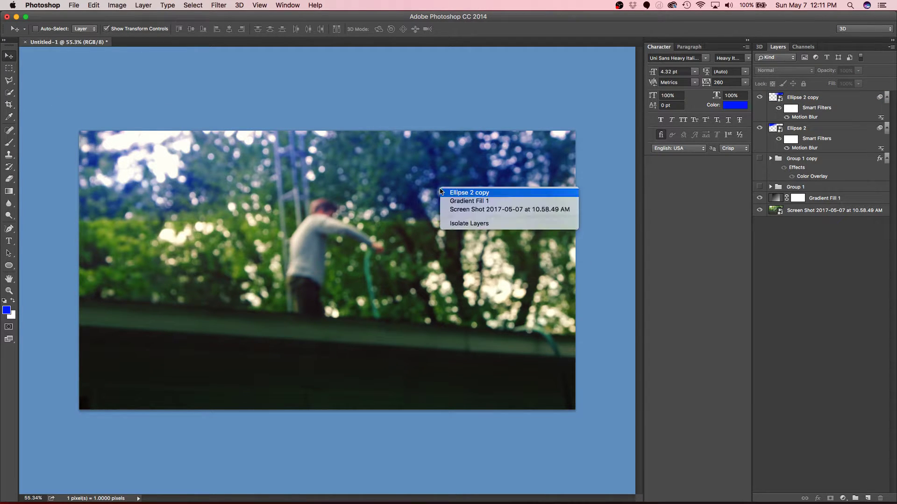
left_click(451, 189)
left_click_drag(243, 224, 322, 235)
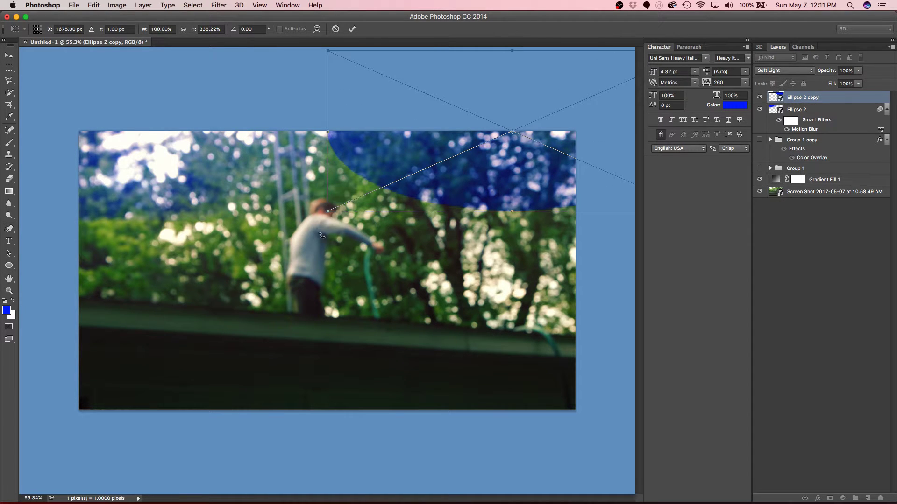
key("Return")
left_click(849, 294)
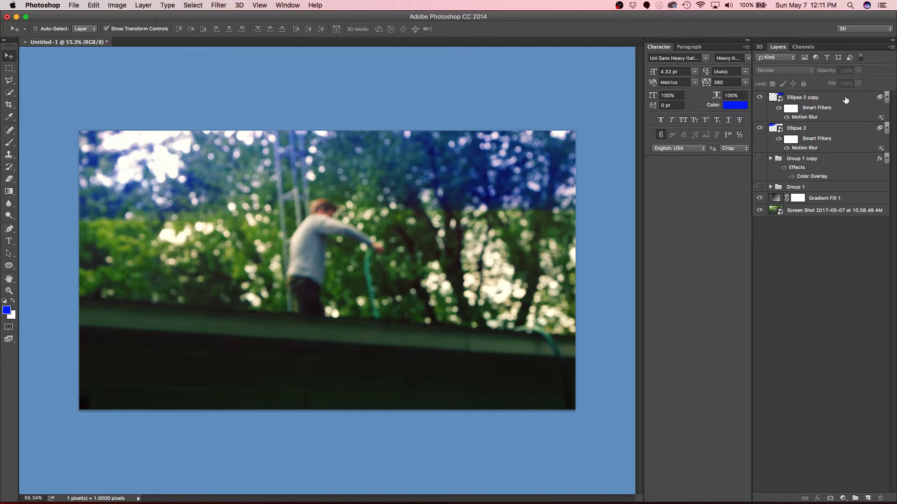
- Convert the Ellipse 2 copy layer to a smart object and rasterize it
left_click(845, 100)
right_click(845, 98)
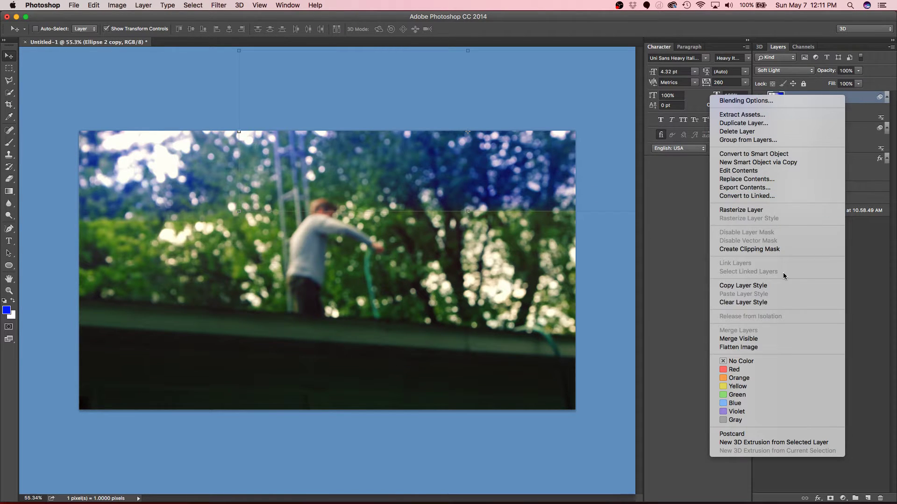
left_click(757, 154)
right_click(828, 97)
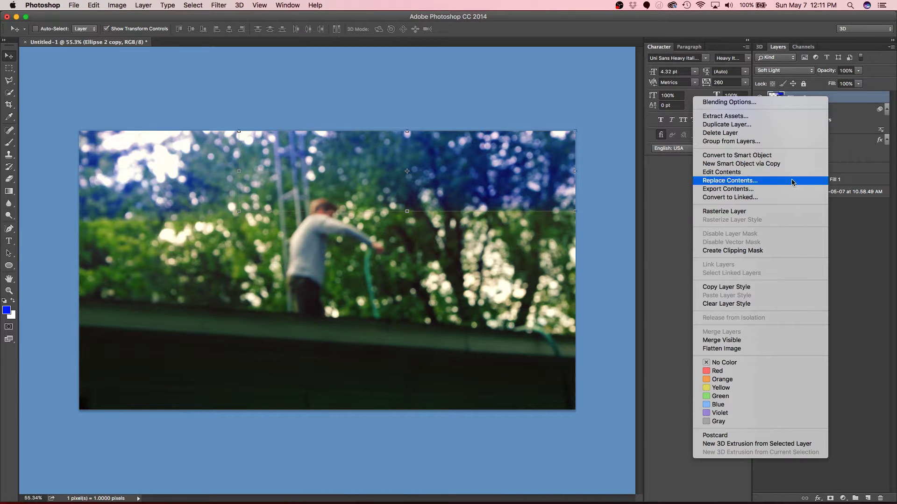
left_click(766, 211)
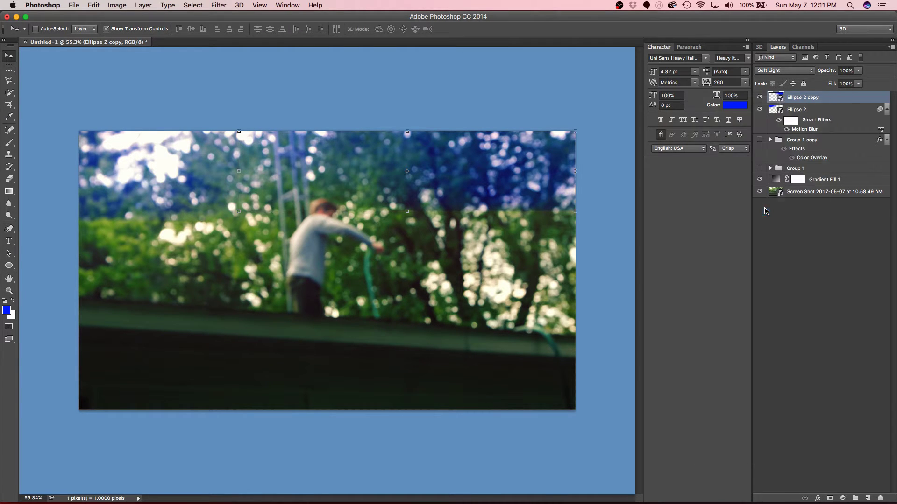
- Set up the Eraser with a round brush of 75 px size and 50% hardness
left_click(8, 181)
left_click(37, 176)
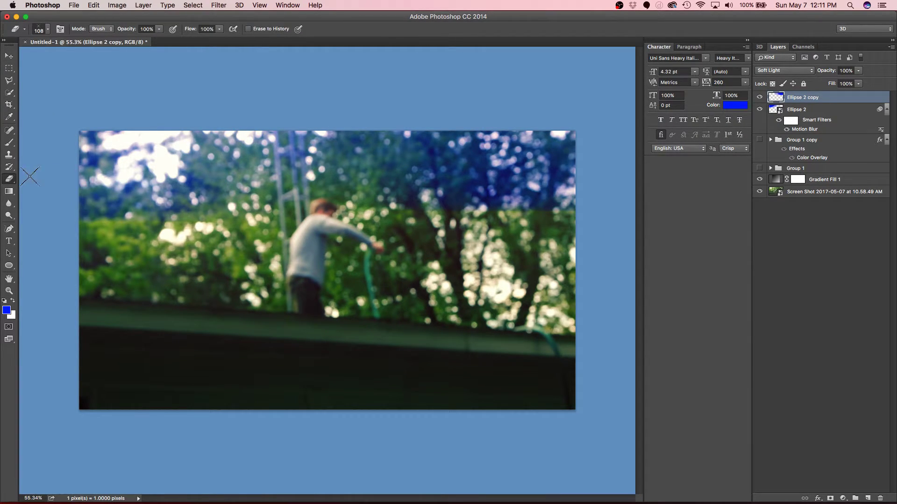
left_click(48, 29)
left_click_drag(113, 132, 113, 140)
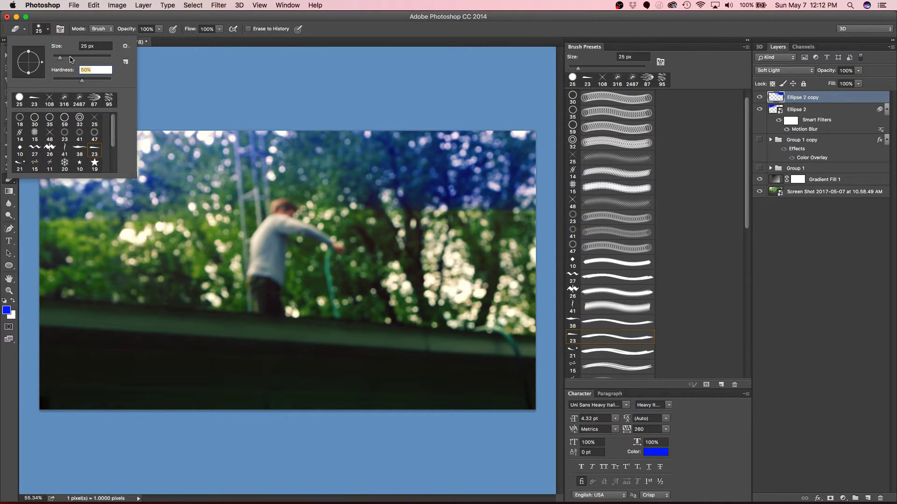
left_click_drag(63, 56, 76, 58)
left_click(349, 231)
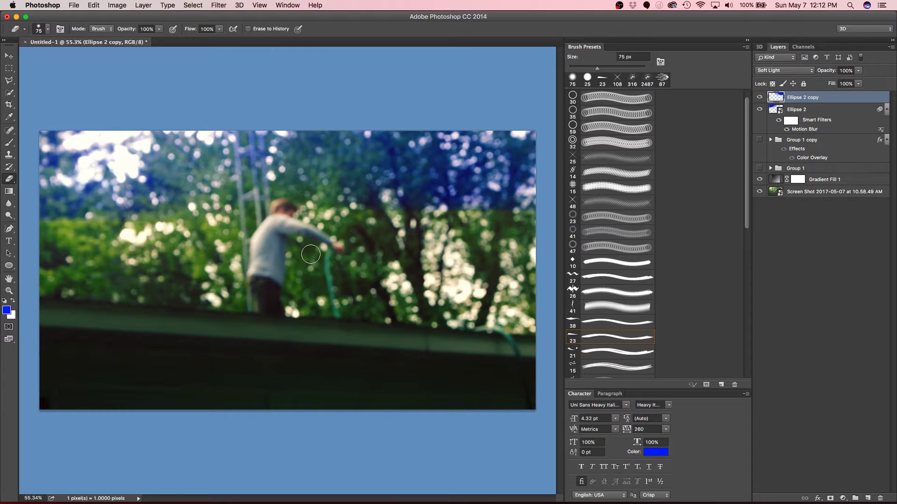
left_click(49, 29)
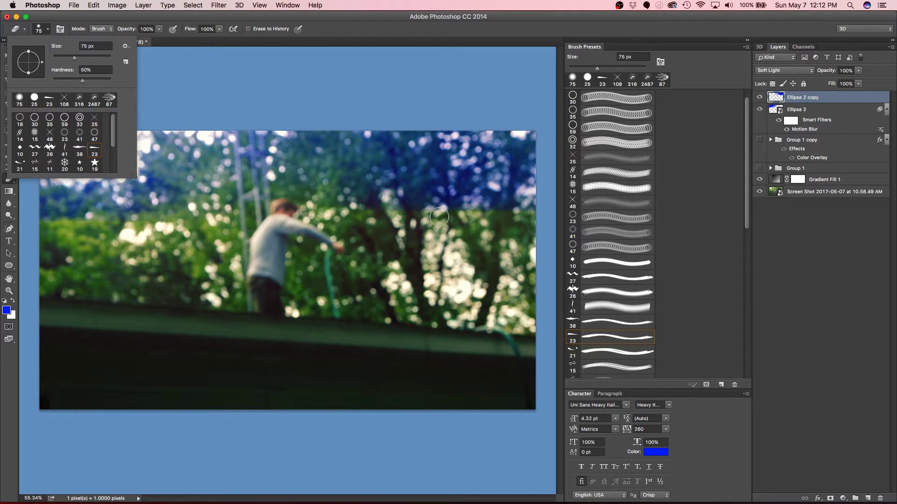
left_click(374, 249)
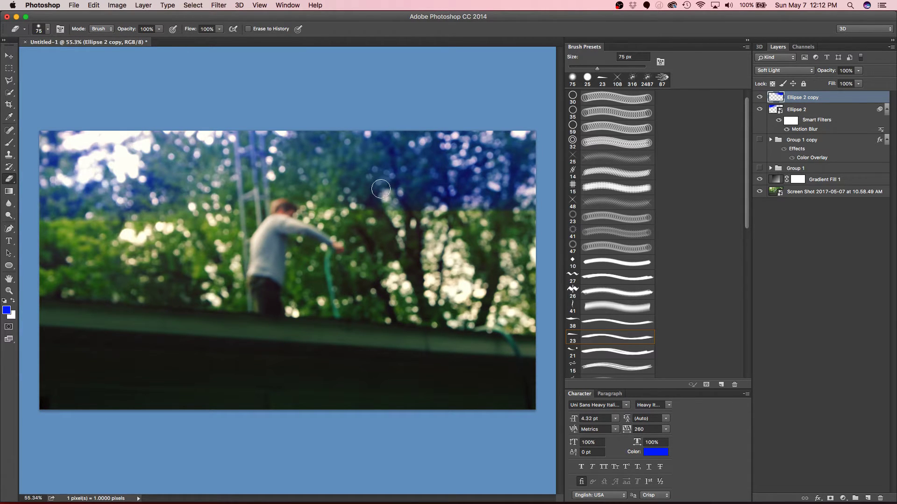
left_click_drag(392, 172, 429, 166)
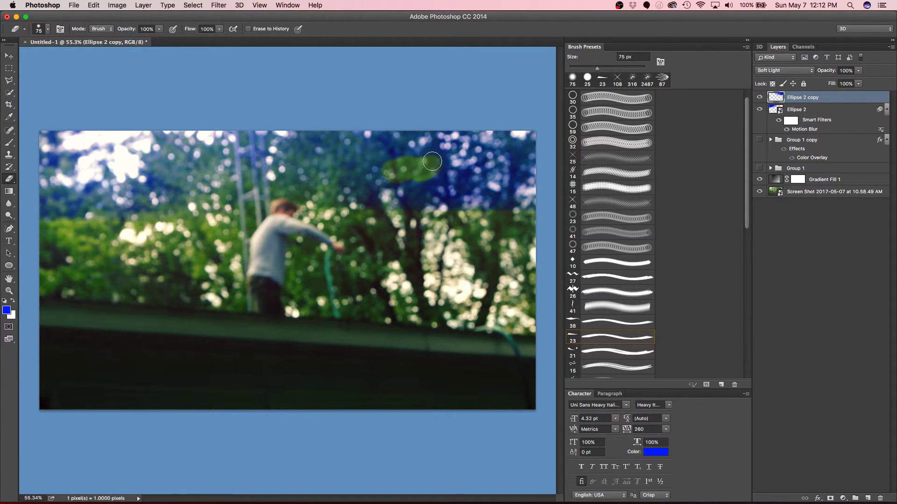
scroll(414, 153, "down", 10)
scroll(304, 280, "up", 10)
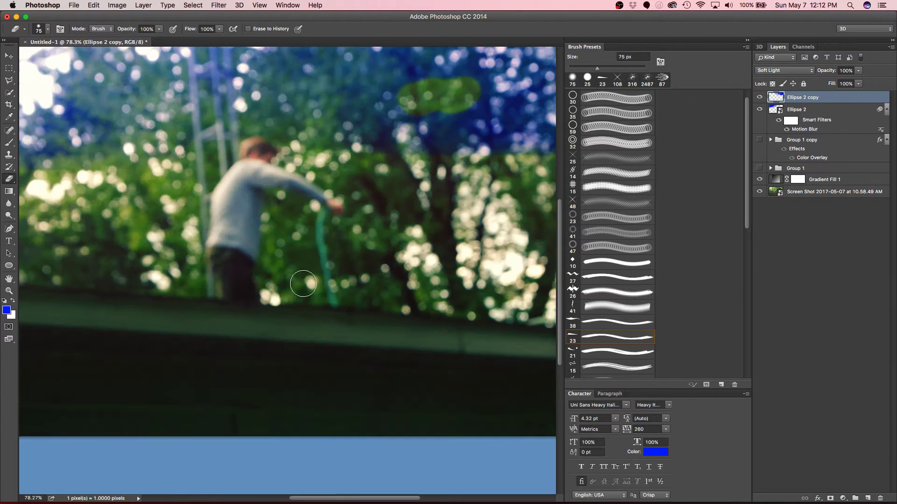
scroll(411, 75, "up", 4)
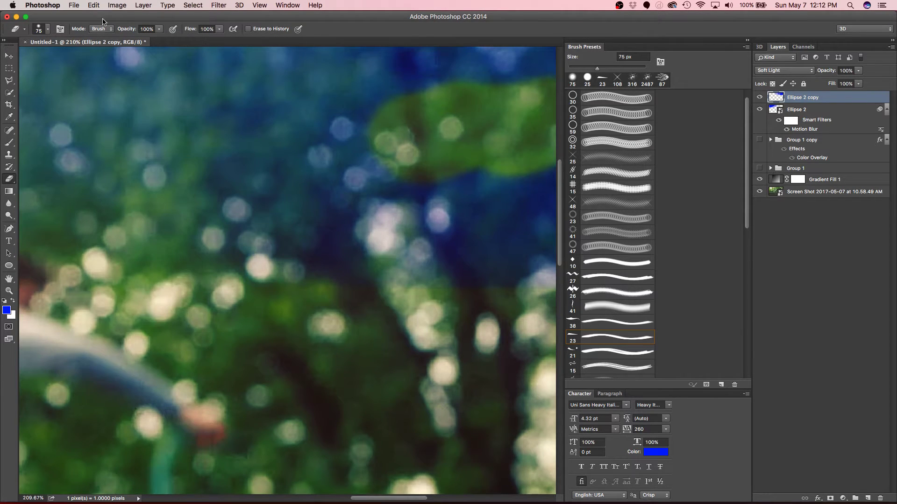
left_click(94, 5)
left_click(105, 35)
key("super+0")
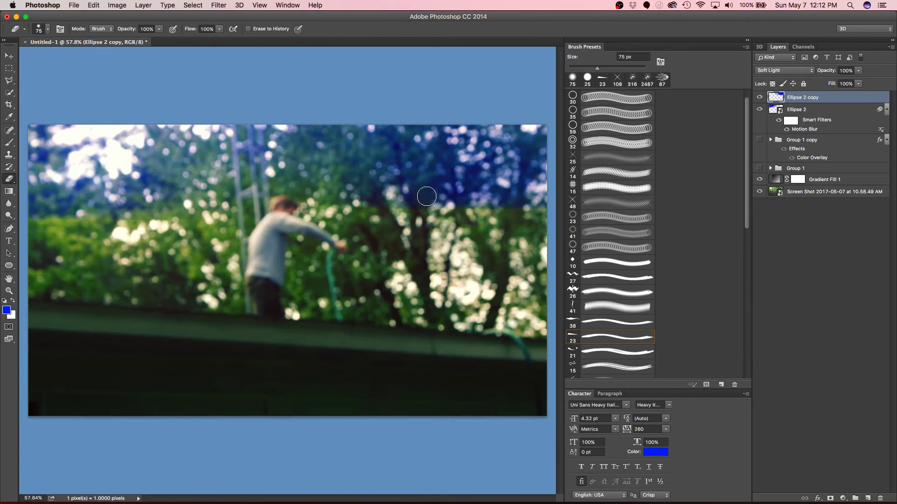
- Set the Eraser brush to 124 px size and 20% hardness
left_click(45, 31)
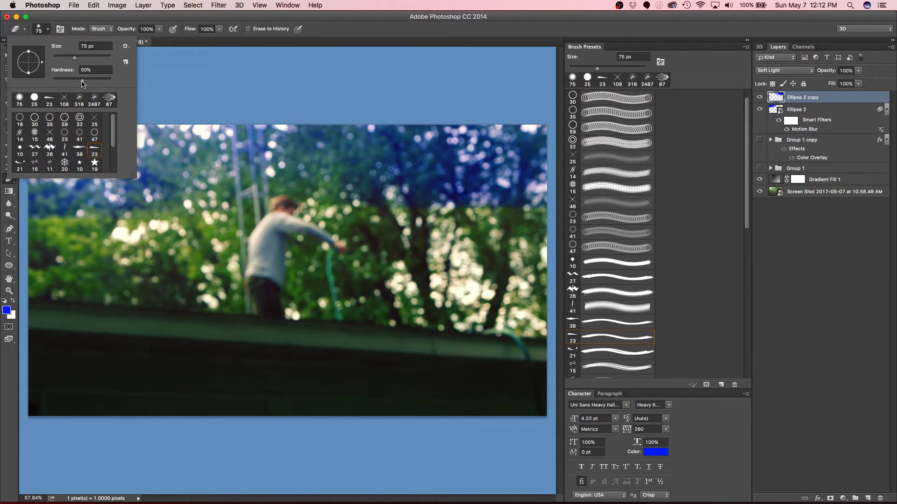
left_click_drag(82, 83, 99, 84)
left_click(449, 227)
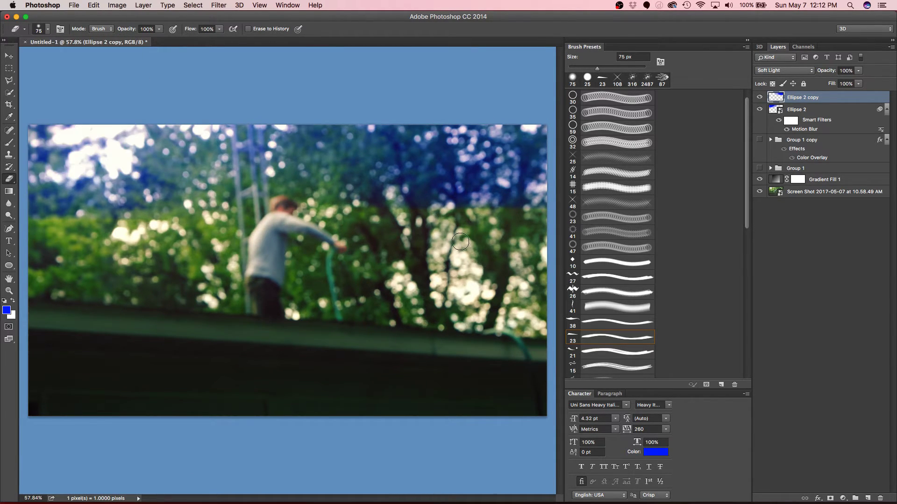
scroll(441, 216, "down", 5)
scroll(434, 217, "up", 5)
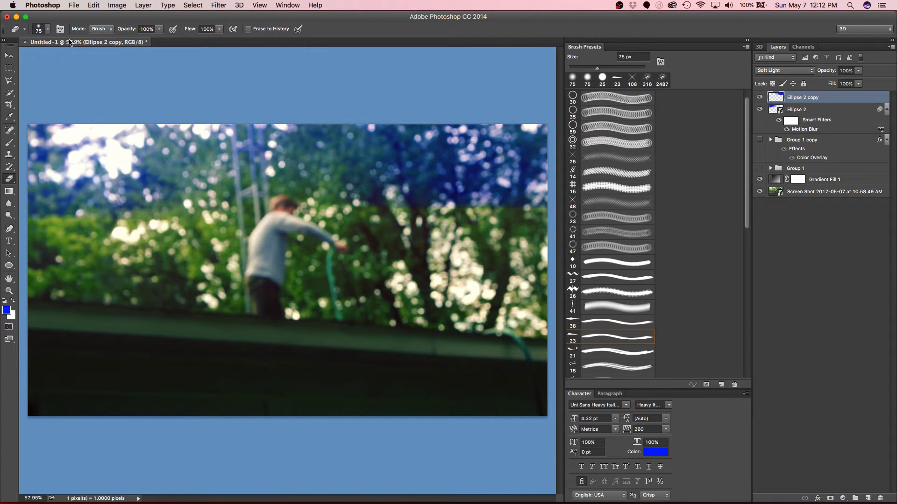
left_click(48, 30)
left_click_drag(80, 58, 85, 60)
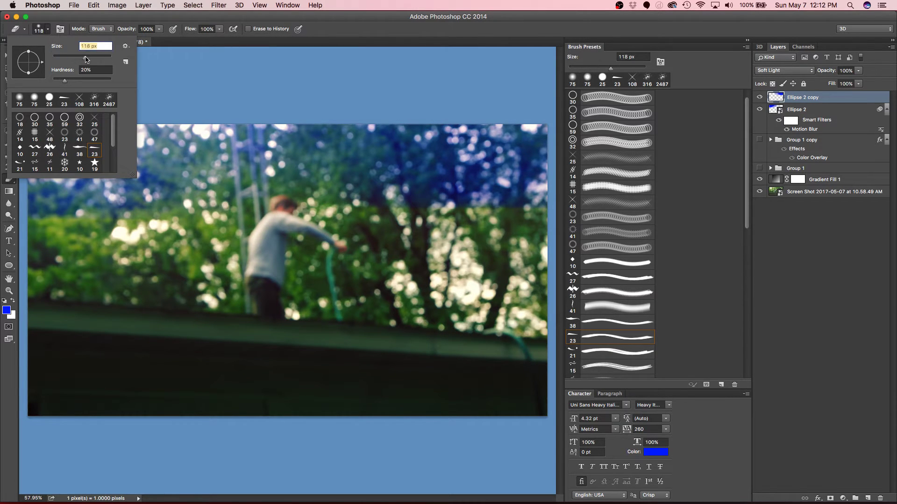
left_click(459, 253)
- Erase along the lower edge and right end of the blue leak on the Ellipse 2 copy layer
mouse_move(359, 221)
left_mouse_down()
mouse_move(377, 202)
mouse_move(544, 210)
left_mouse_up()
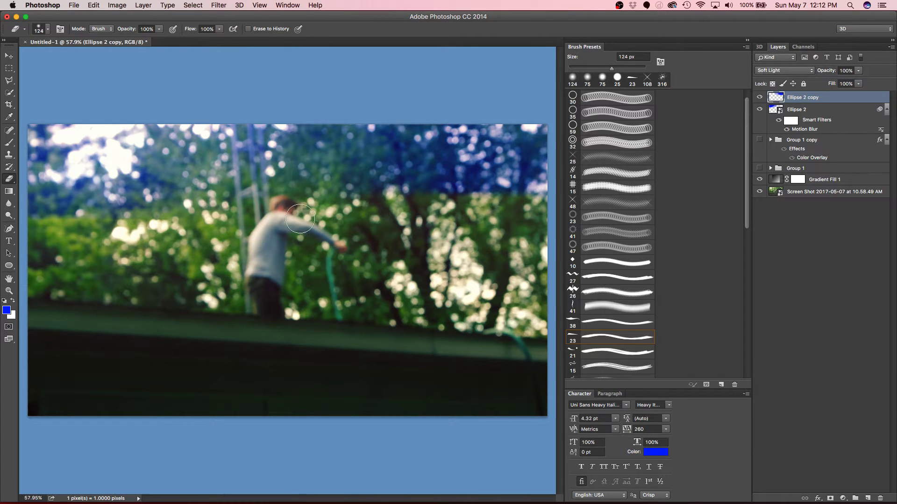
scroll(483, 220, "up", 1)
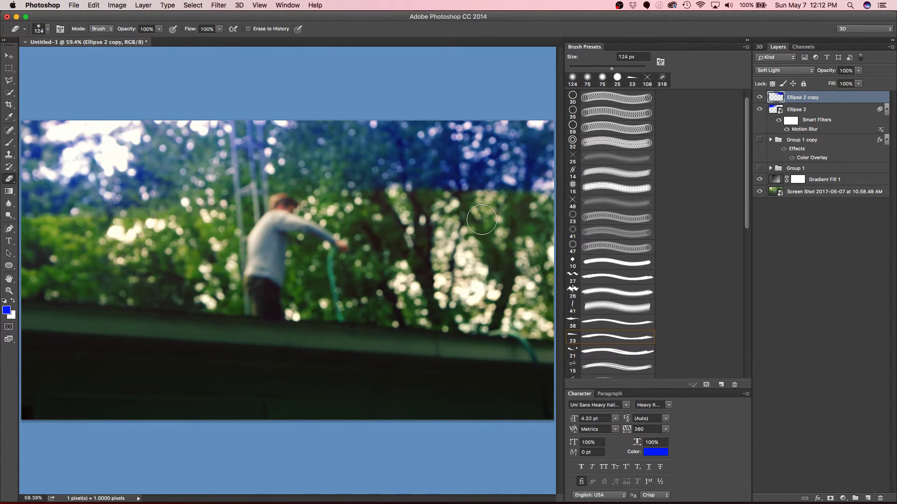
scroll(481, 210, "down", 2)
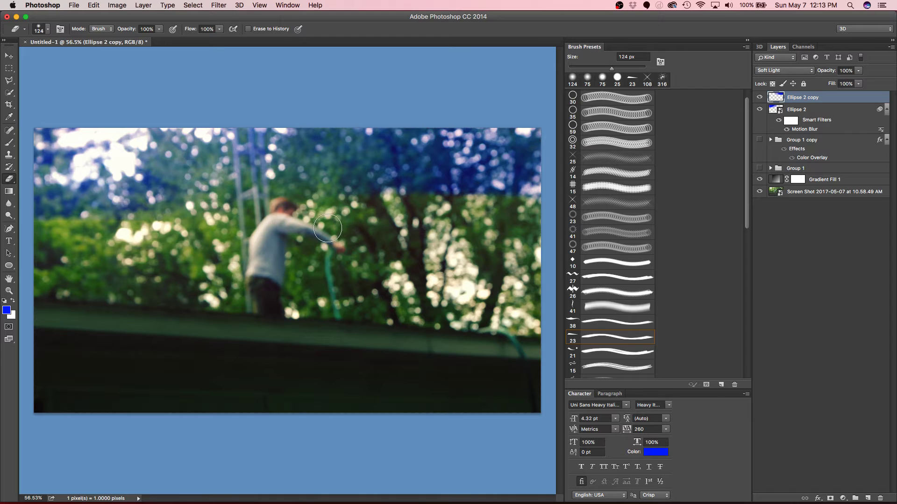
mouse_move(369, 202)
left_mouse_down()
mouse_move(514, 205)
mouse_move(545, 217)
left_mouse_up()
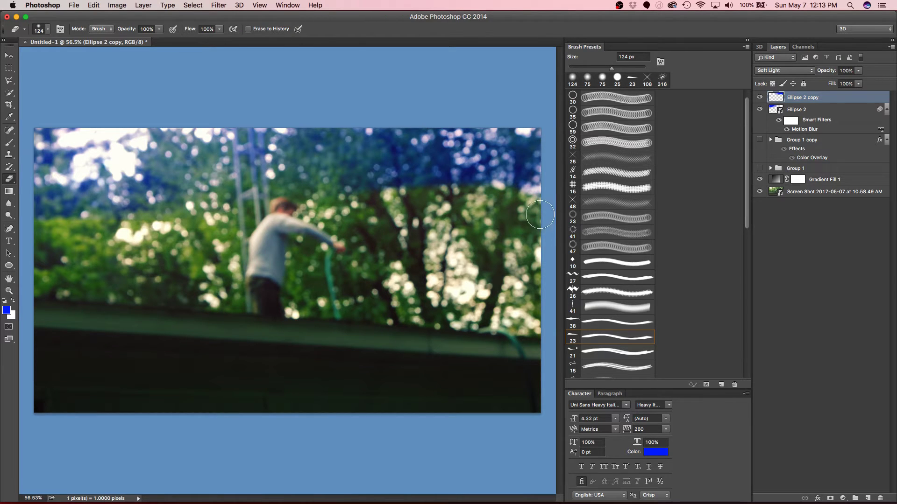
mouse_move(526, 174)
left_mouse_down()
mouse_move(518, 203)
mouse_move(542, 141)
mouse_move(525, 181)
mouse_move(506, 181)
mouse_move(528, 123)
mouse_move(491, 154)
left_mouse_up()
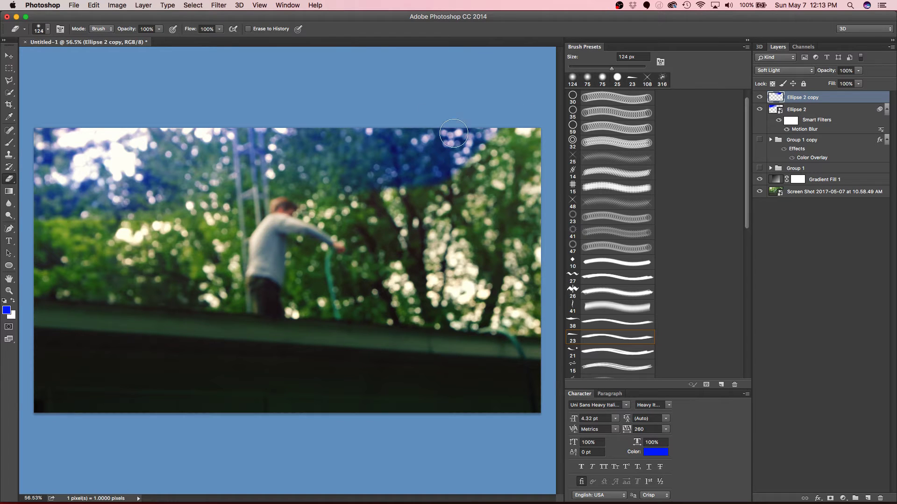
- Move the erased Ellipse 2 copy leak up and right into the photo's upper-right corner, and deselect the layer
left_click(9, 55)
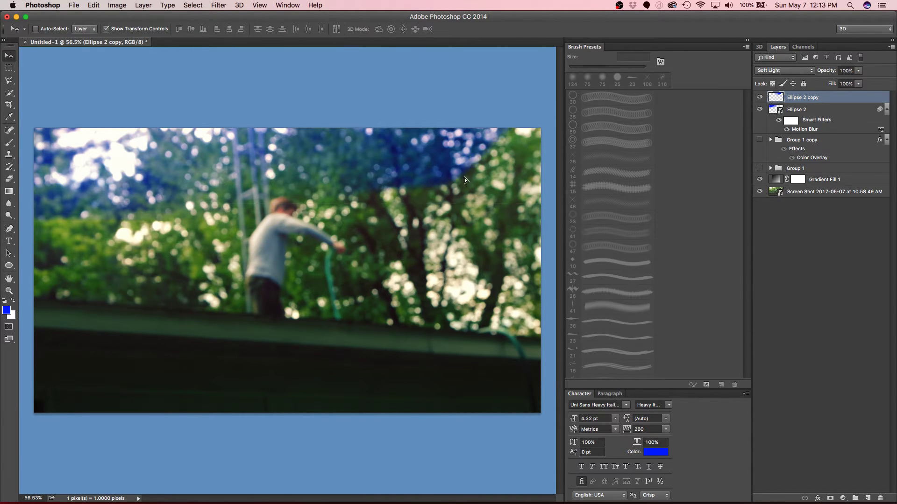
left_click_drag(449, 194, 530, 167)
scroll(493, 176, "up", 1)
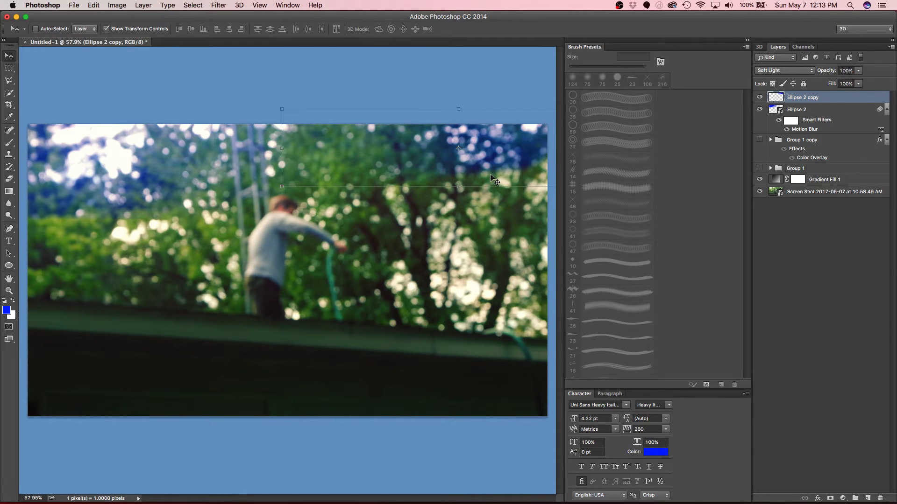
scroll(492, 179, "down", 1)
left_click(788, 225)
scroll(360, 213, "down", 1)
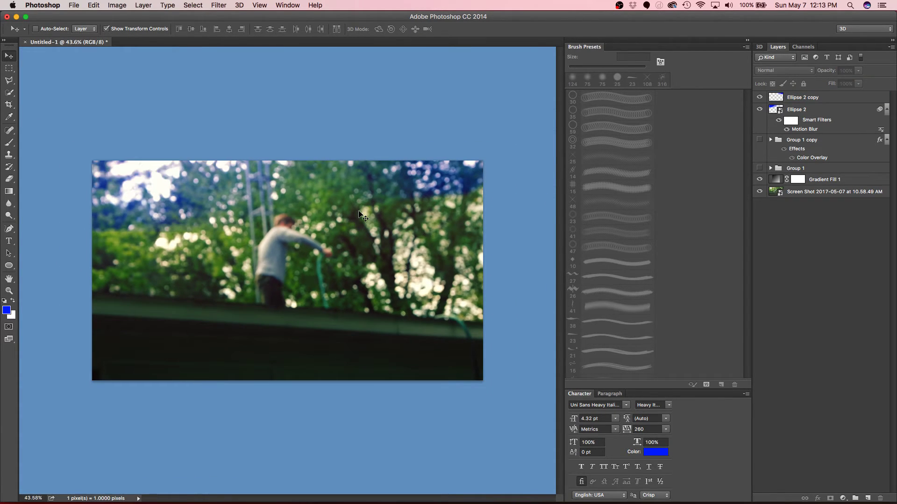
scroll(375, 208, "up", 1)
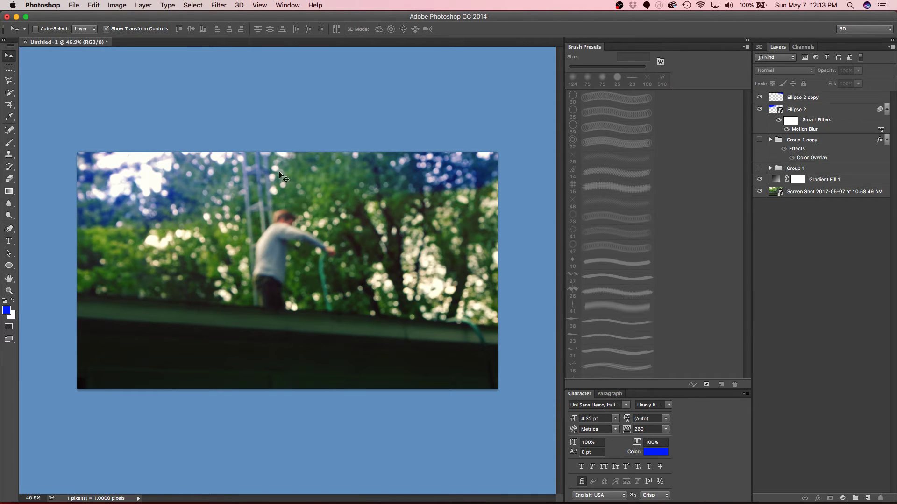
left_click(9, 266)
left_click(31, 263)
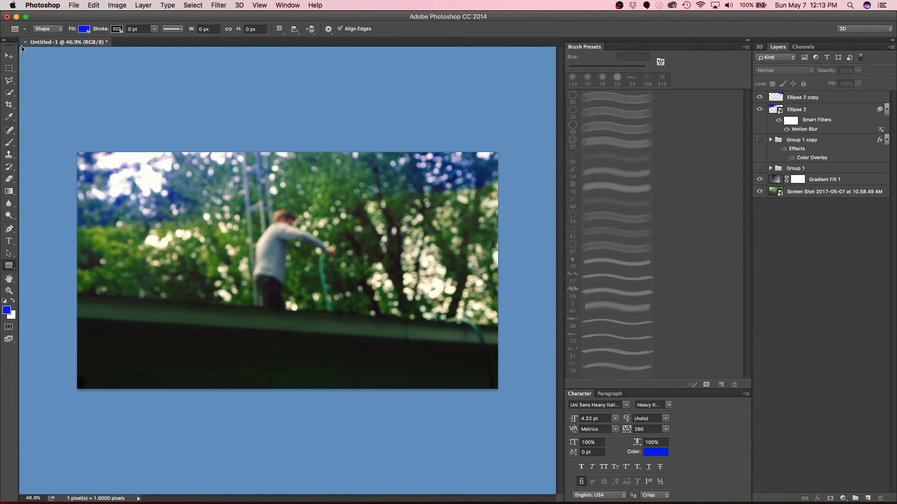
left_click(9, 56)
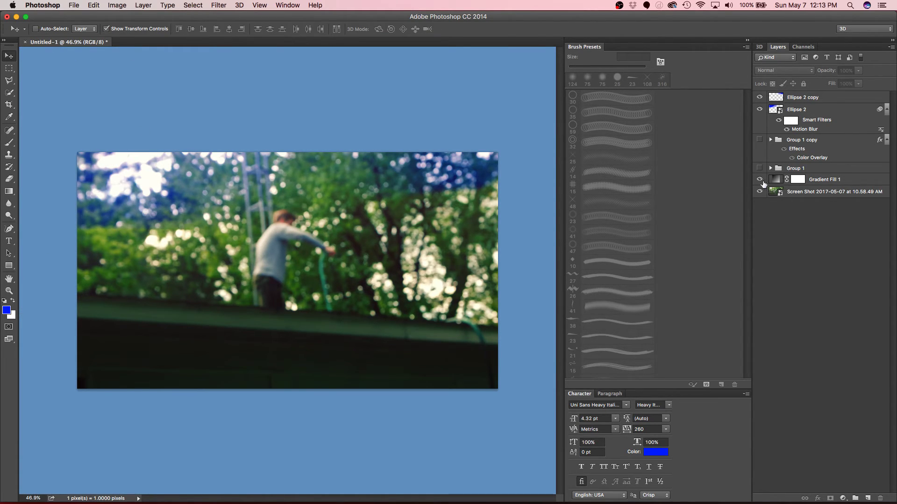
- Toggle the visibility of the Gradient Fill 1 layer to compare the photo with and without it
left_click(760, 180)
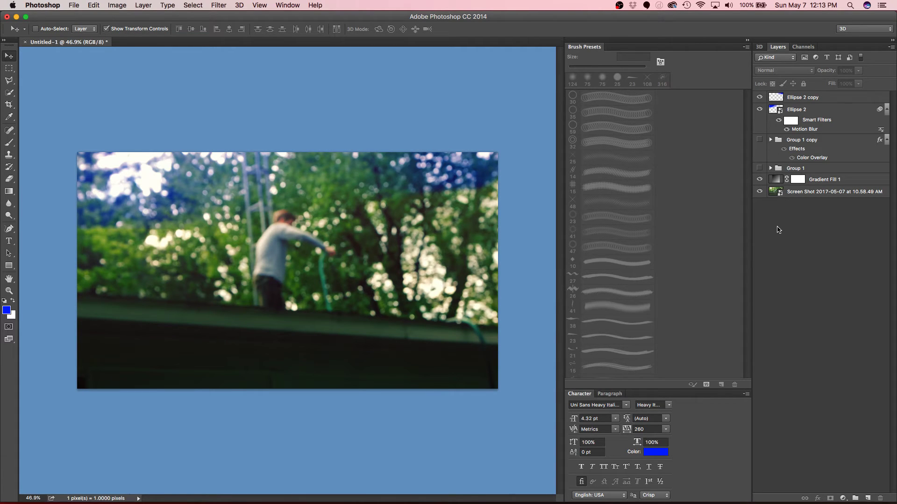